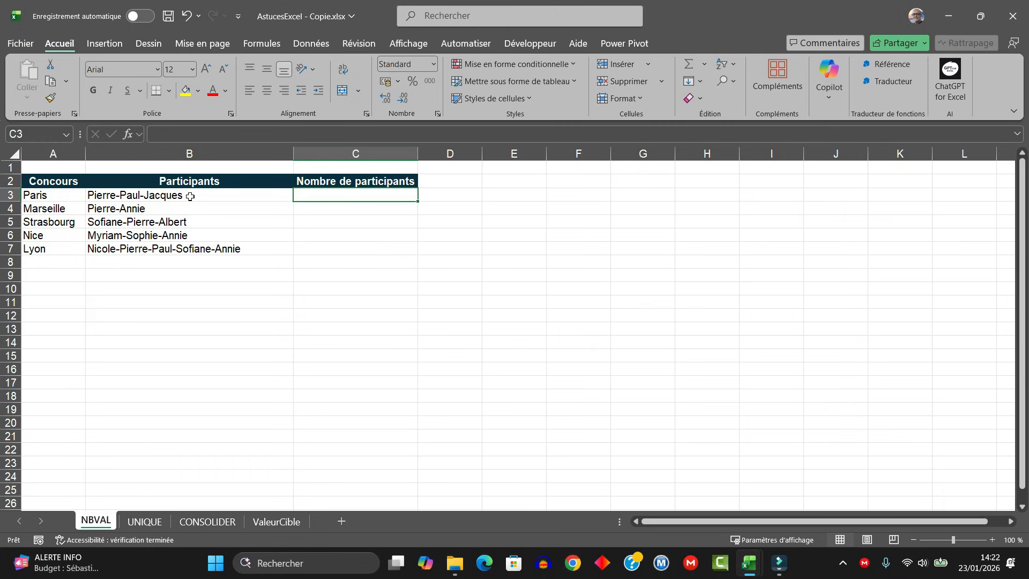
# - Enter =FRACTIONNER.TEXTE(B3;"-") in cell C3 to split the Paris participants at each hyphen
pyautogui.write('=F')
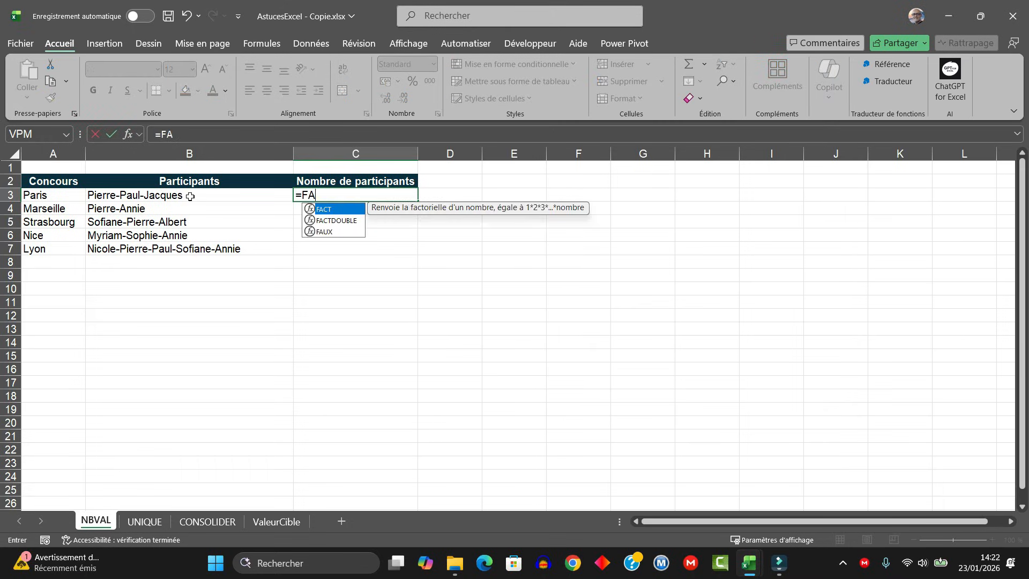
pyautogui.write('RACTI')
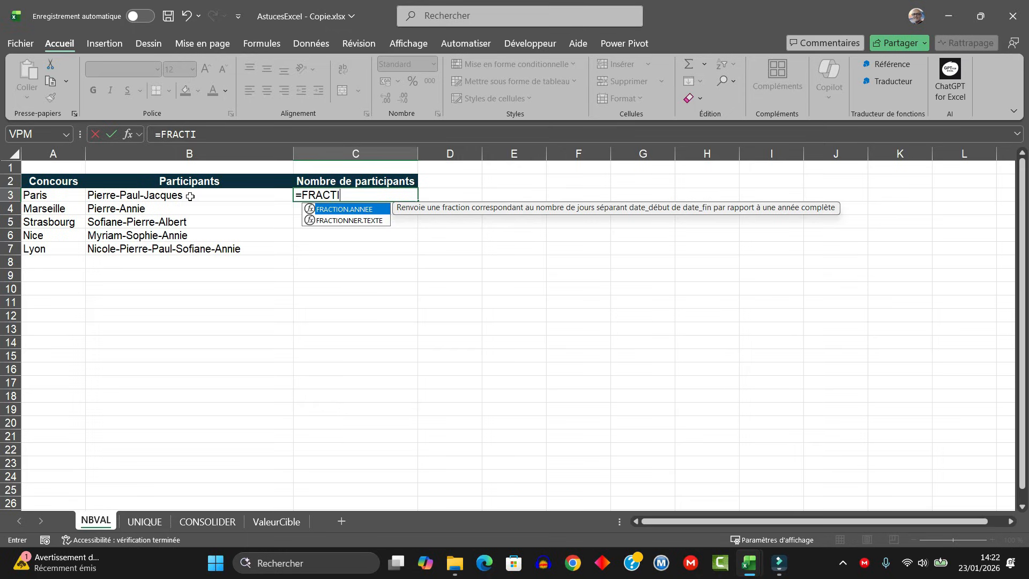
pyautogui.doubleClick(363, 221)
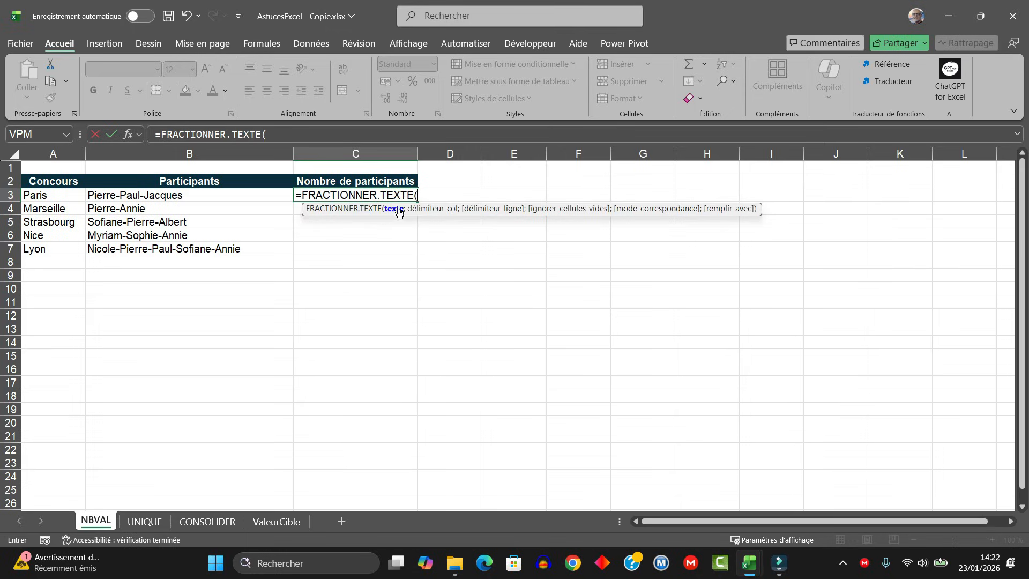
pyautogui.click(156, 197)
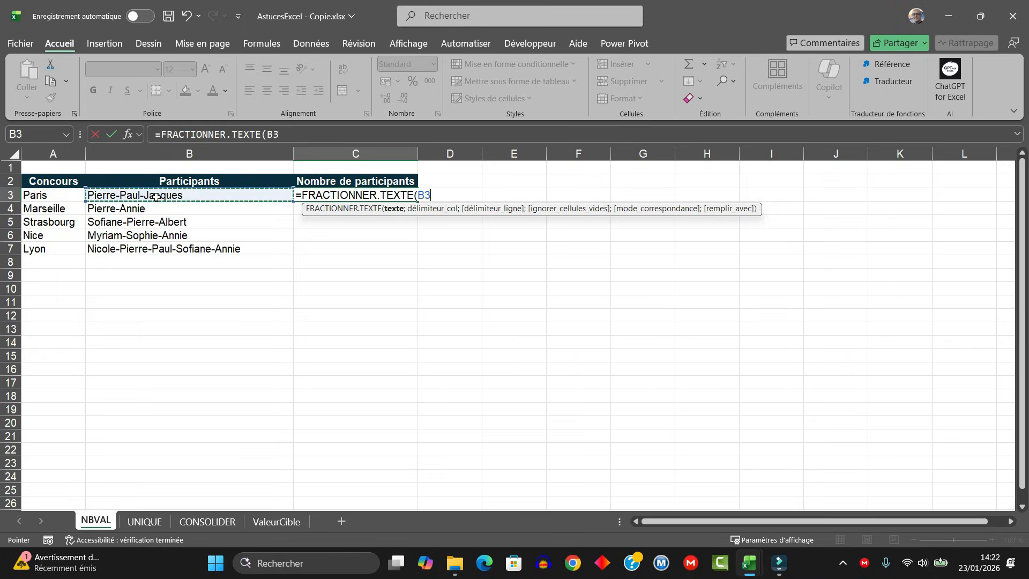
pyautogui.write('.')
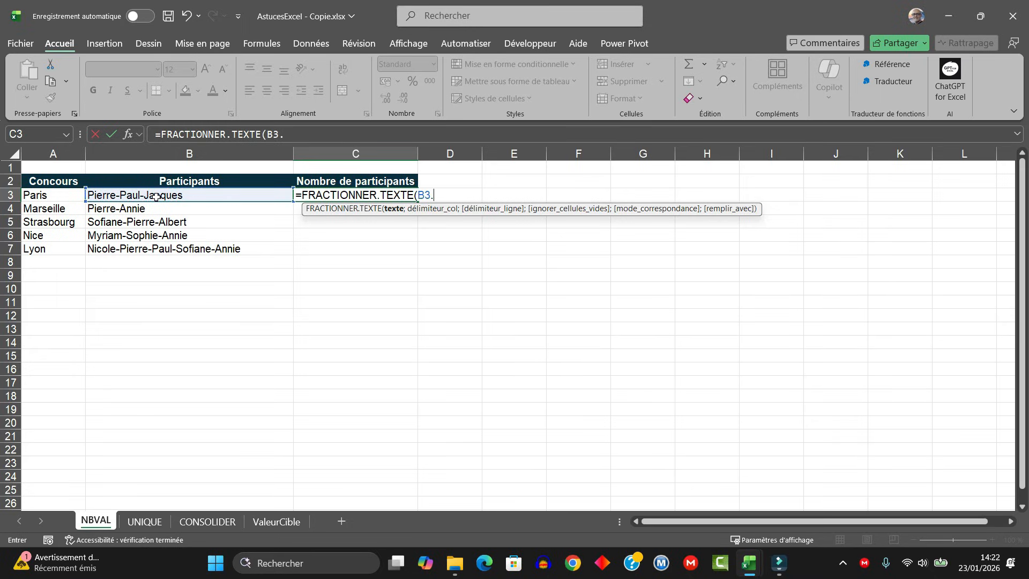
pyautogui.press('BackSpace')
pyautogui.write(';')
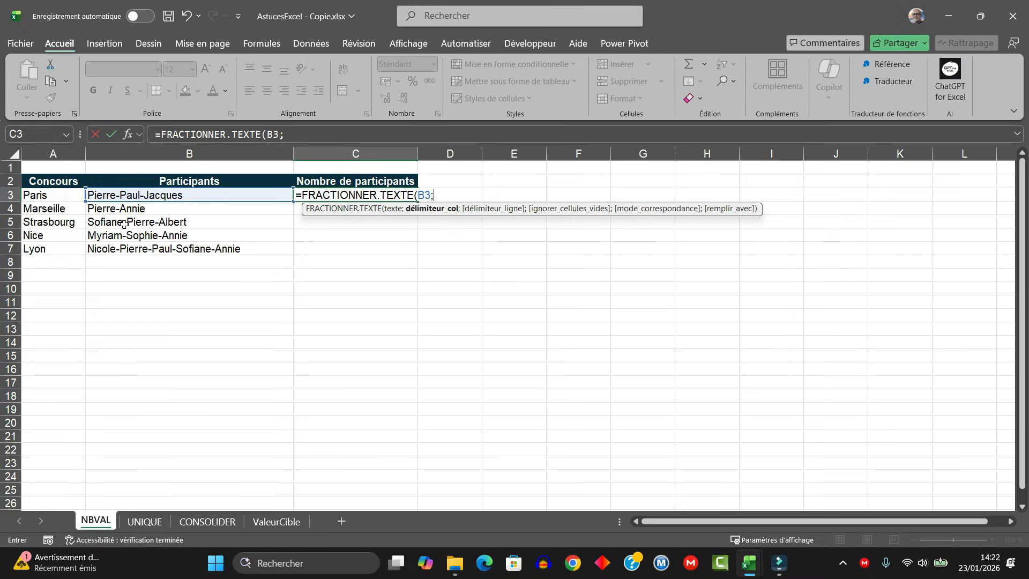
pyautogui.write('"-"')
pyautogui.write(')')
pyautogui.hotkey('ctrl', 'Return')
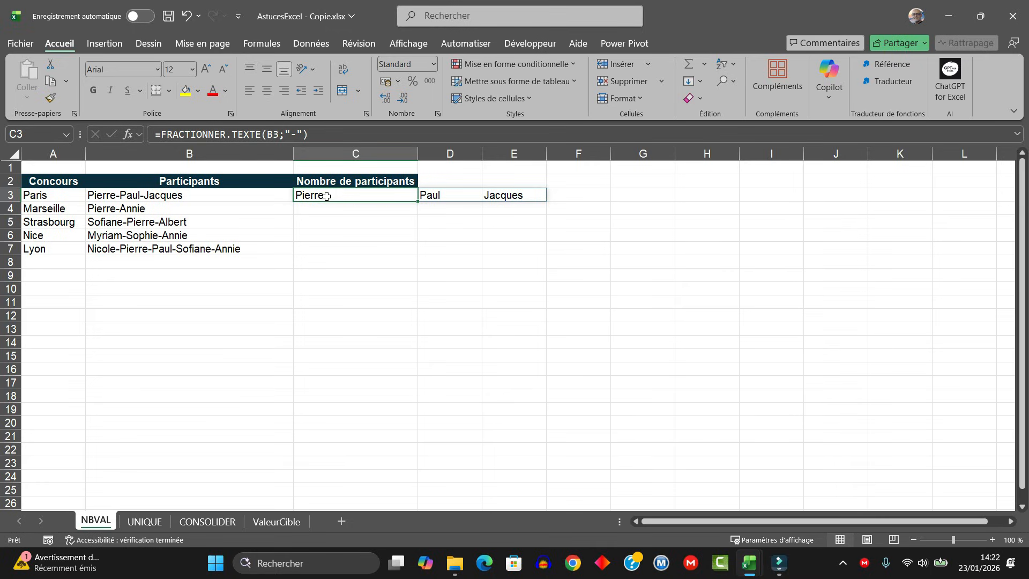
# - Wrap the formula in C3 with NBVAL so it reads =NBVAL(FRACTIONNER.TEXTE(B3;"-"))
pyautogui.doubleClick(327, 196)
pyautogui.click(302, 193)
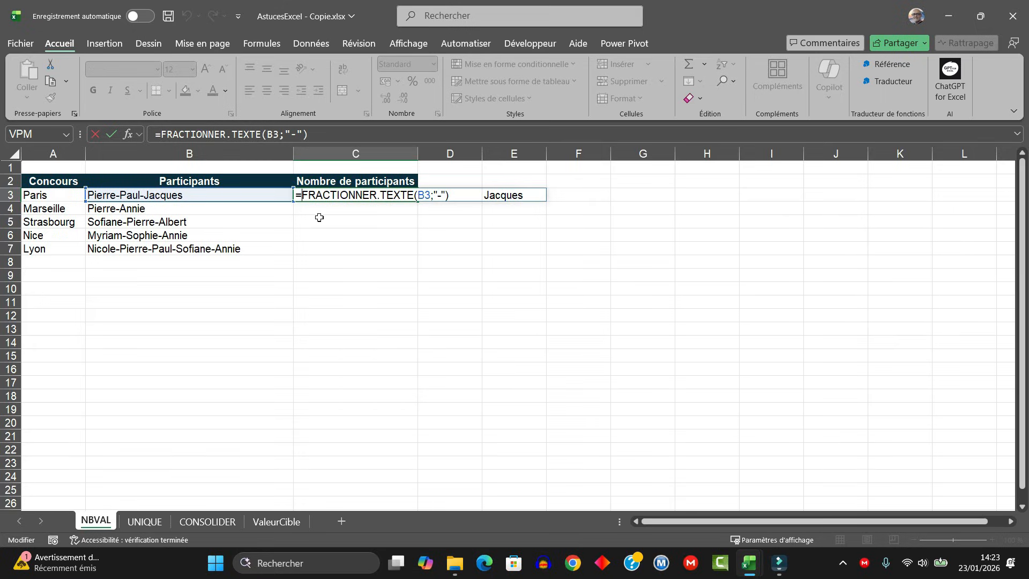
pyautogui.click(320, 217)
pyautogui.write('N')
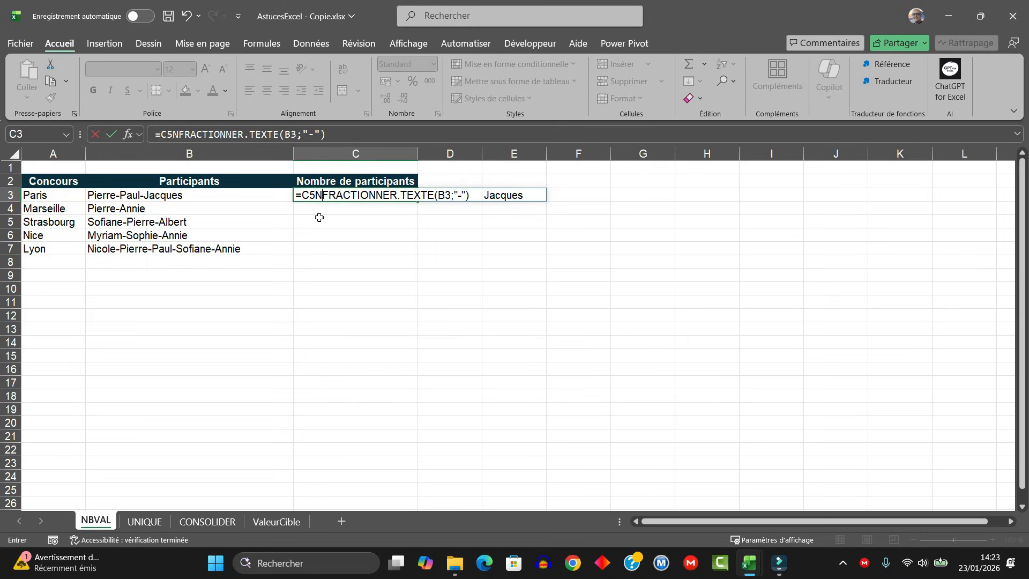
pyautogui.press('BackSpace')
pyautogui.press('BackSpace')
pyautogui.press('BackSpace')
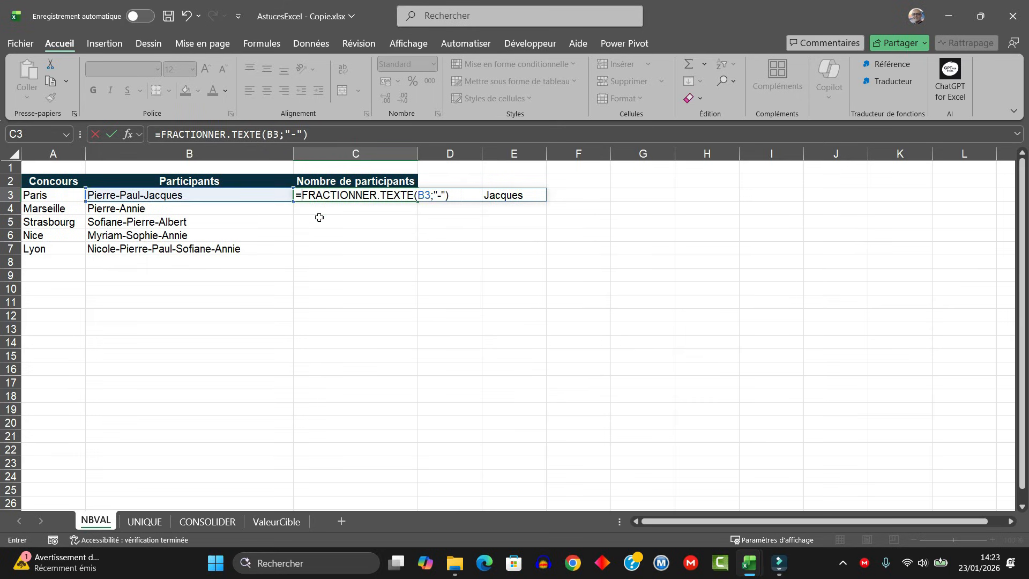
pyautogui.write('NBVAL(')
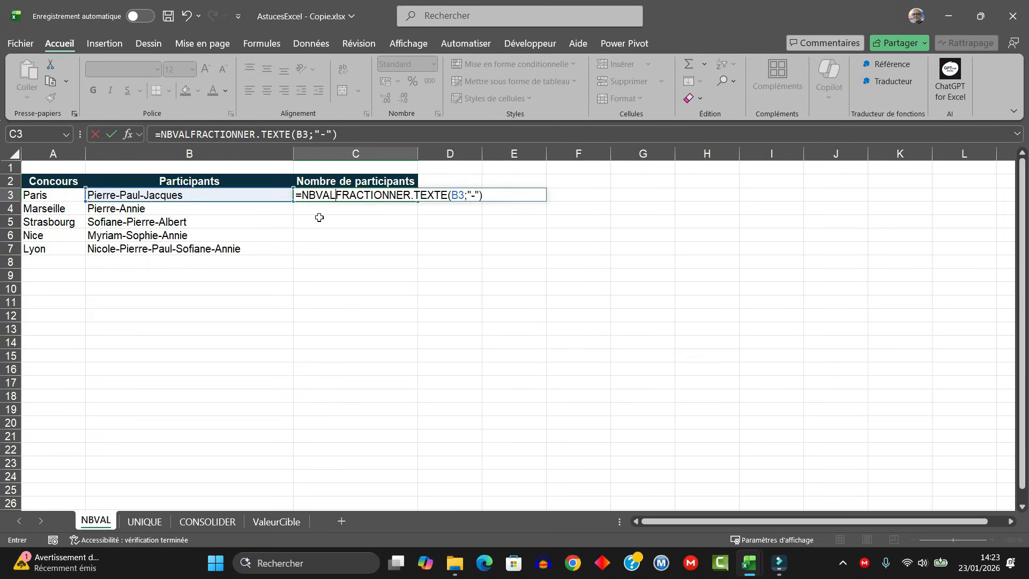
pyautogui.click(512, 197)
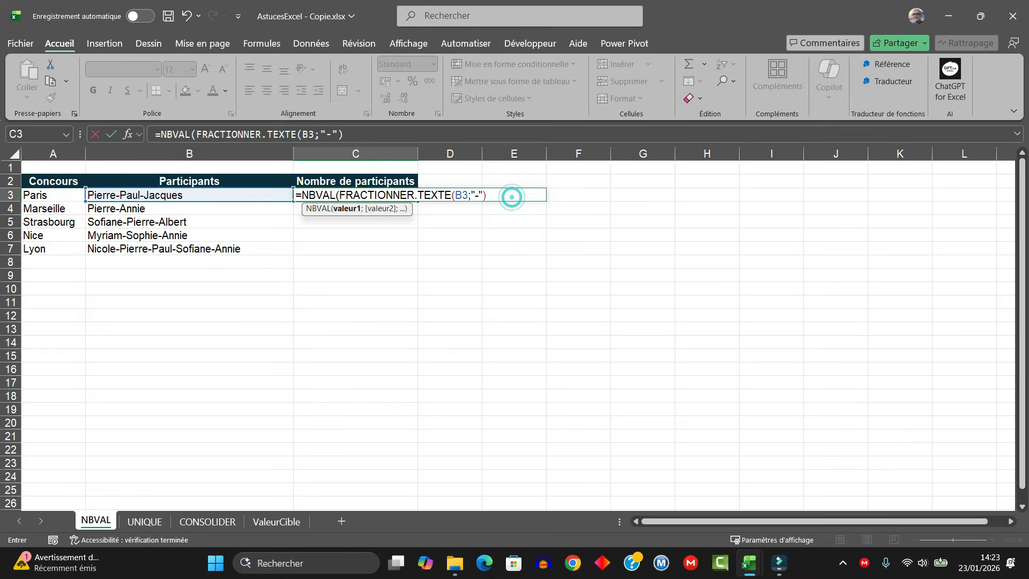
pyautogui.write(')')
pyautogui.press('Return')
# - Fill the participant-count formula from C3 down through C7
pyautogui.click(399, 196)
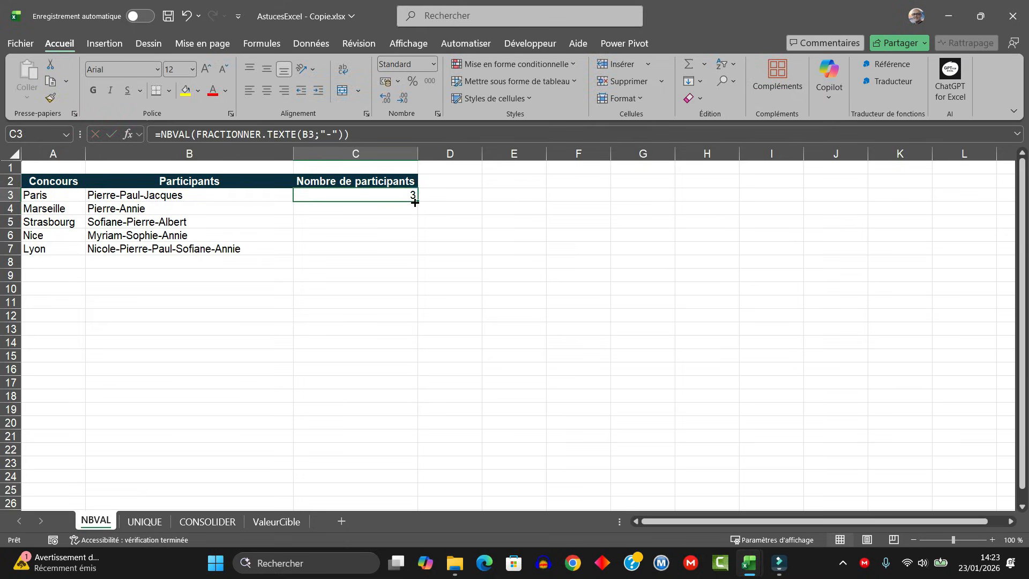
pyautogui.moveTo(415, 202); pyautogui.dragTo(413, 253)
pyautogui.click(416, 302)
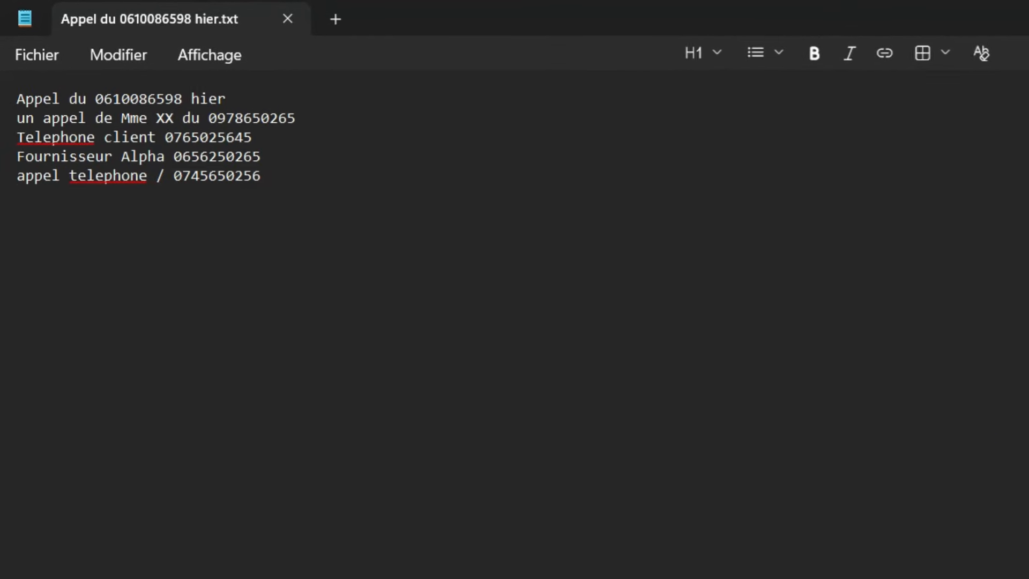
# - Examine the phone number embedded in the first line of the call-notes text file
pyautogui.moveTo(98, 102); pyautogui.dragTo(169, 102)
pyautogui.click(210, 325)
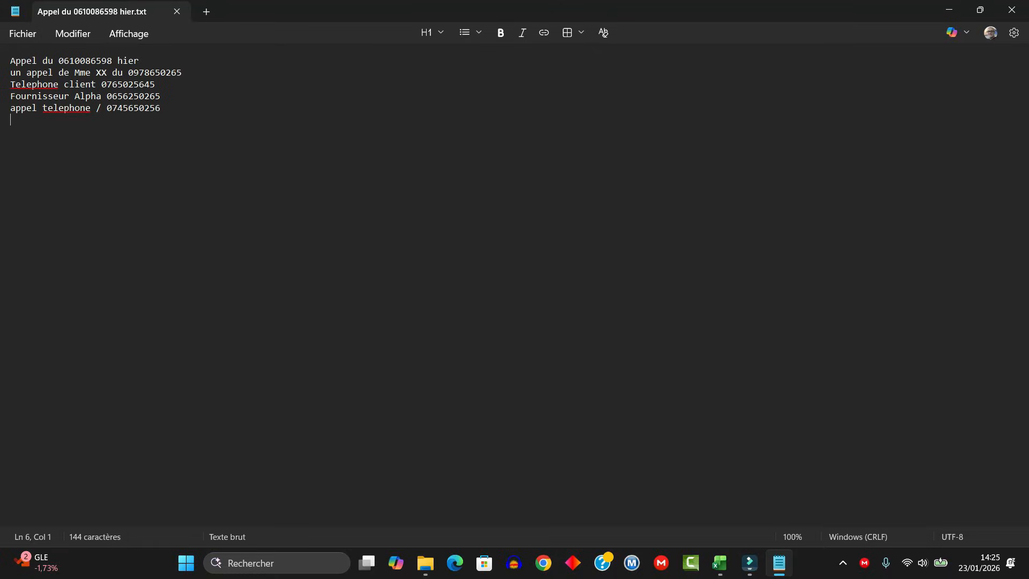
pyautogui.moveTo(53, 60); pyautogui.dragTo(112, 61)
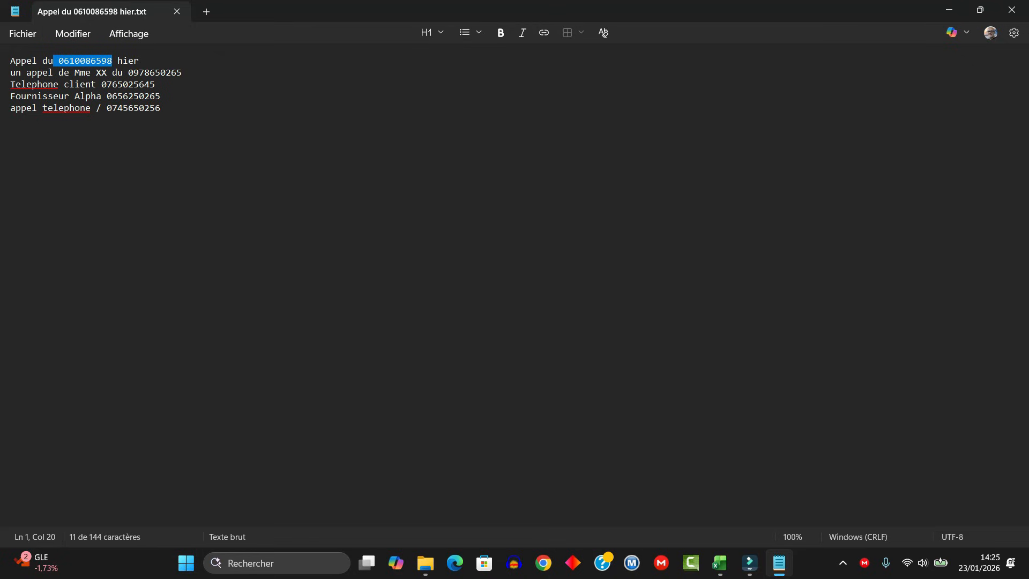
pyautogui.click(146, 231)
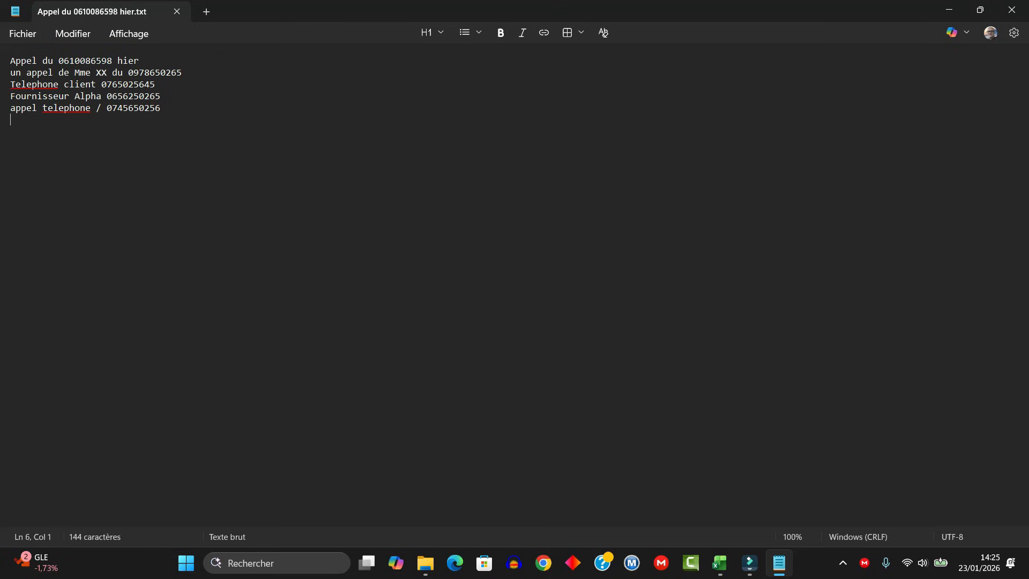
# - Switch to the blank Excel workbook and load the call-notes text file from the desktop's AstucesEXCEL folder as a table
pyautogui.click(720, 563)
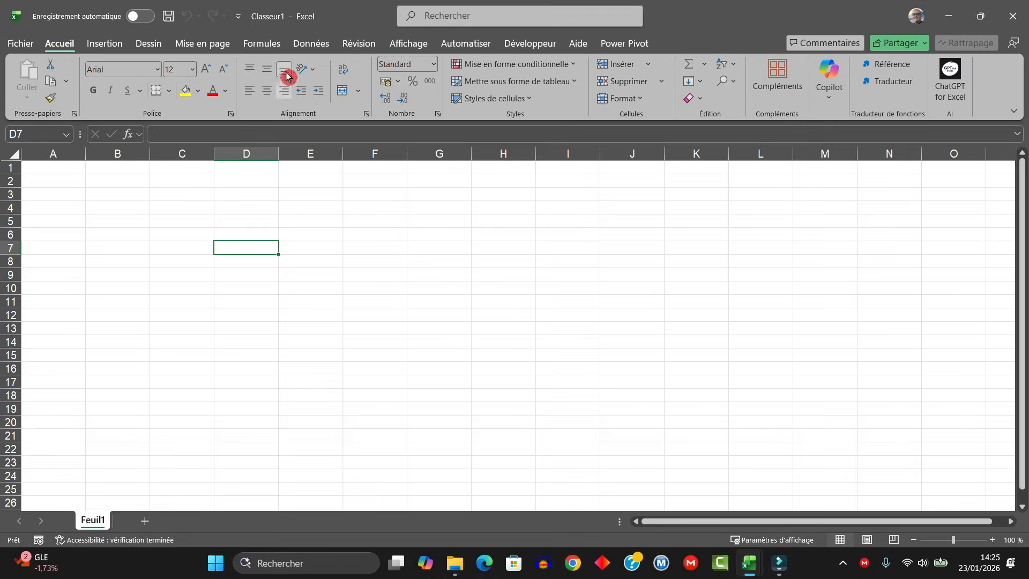
pyautogui.click(310, 43)
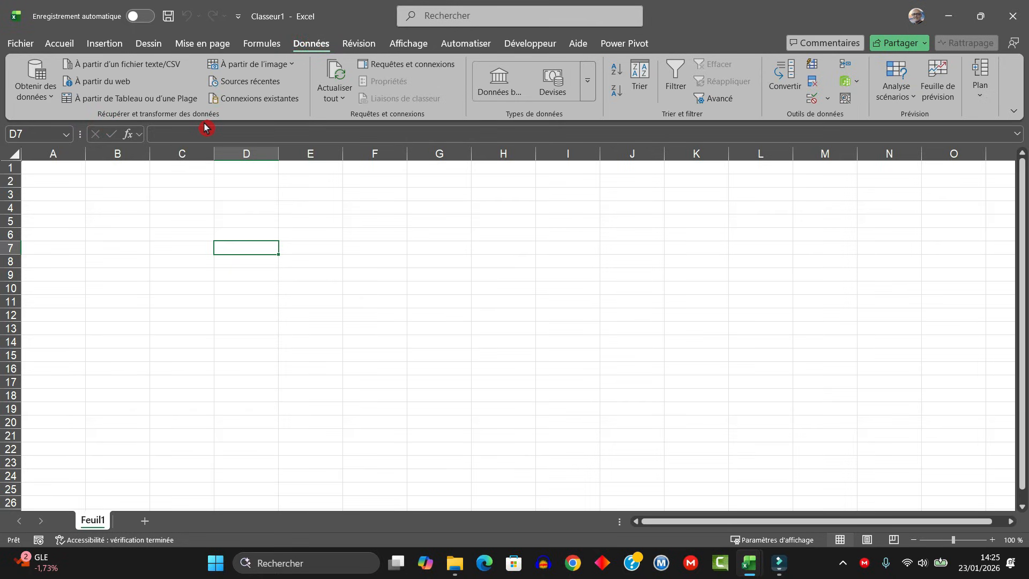
pyautogui.click(47, 101)
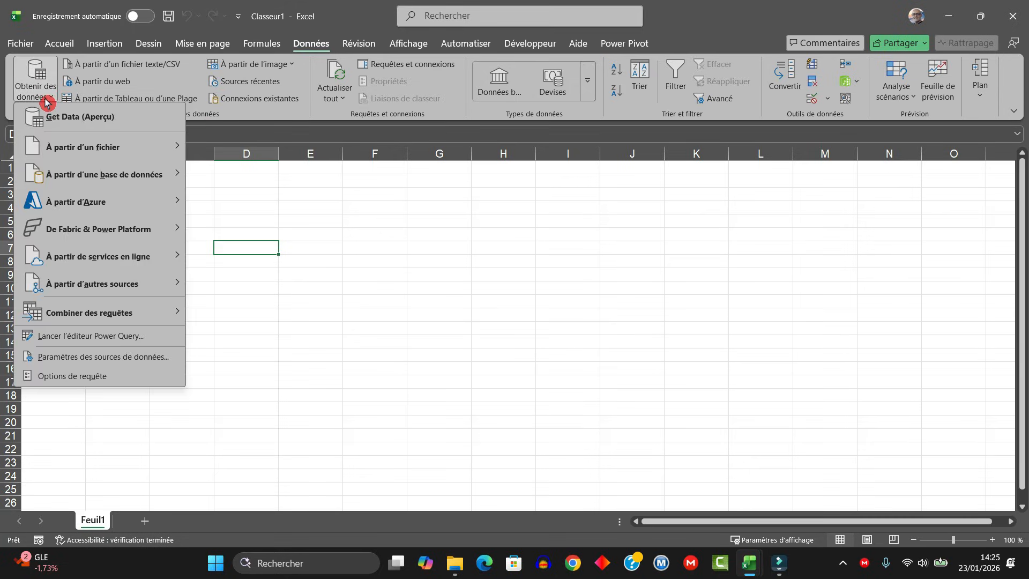
pyautogui.click(60, 152)
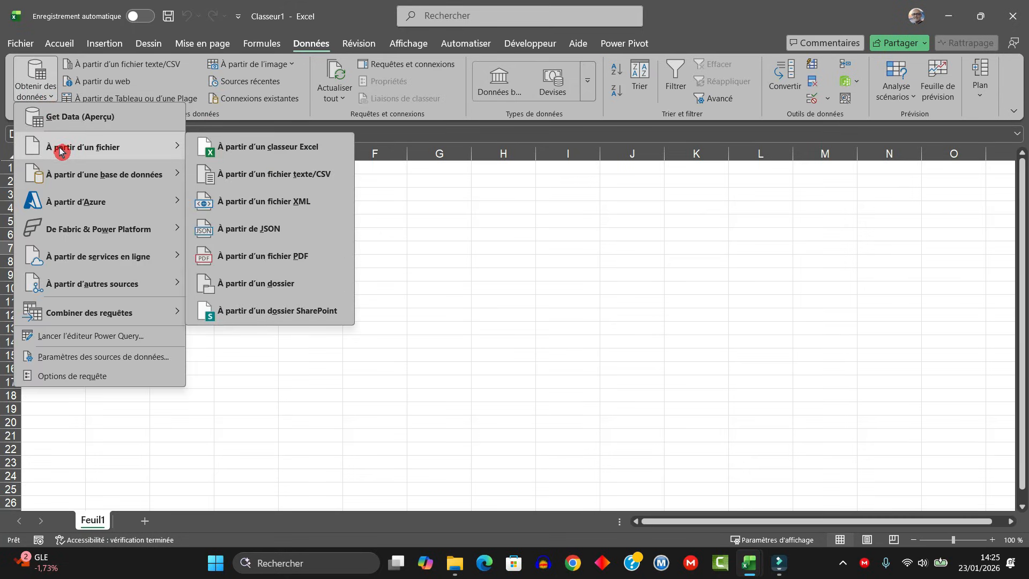
pyautogui.click(285, 181)
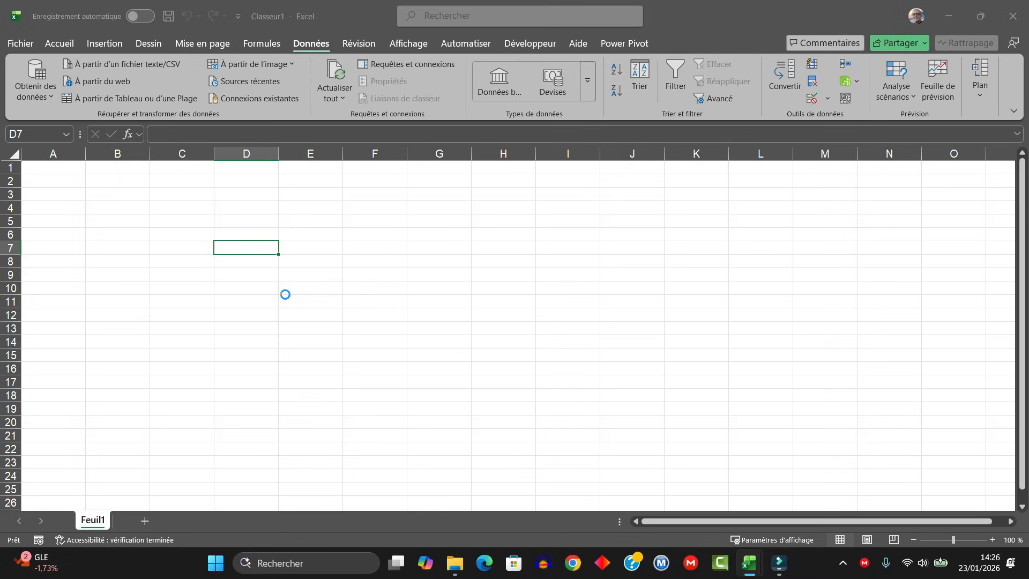
pyautogui.click(48, 182)
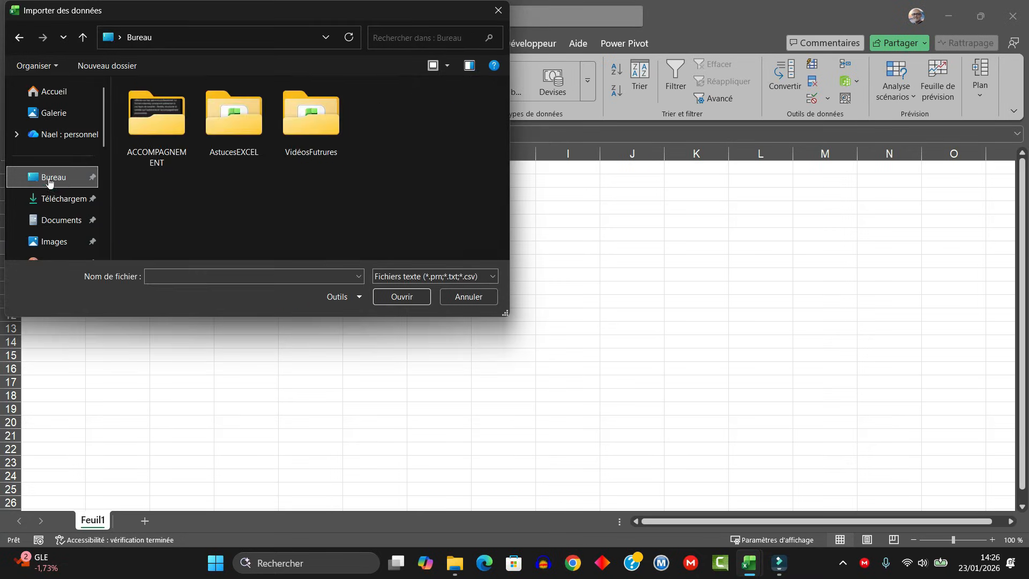
pyautogui.doubleClick(200, 112)
pyautogui.click(198, 110)
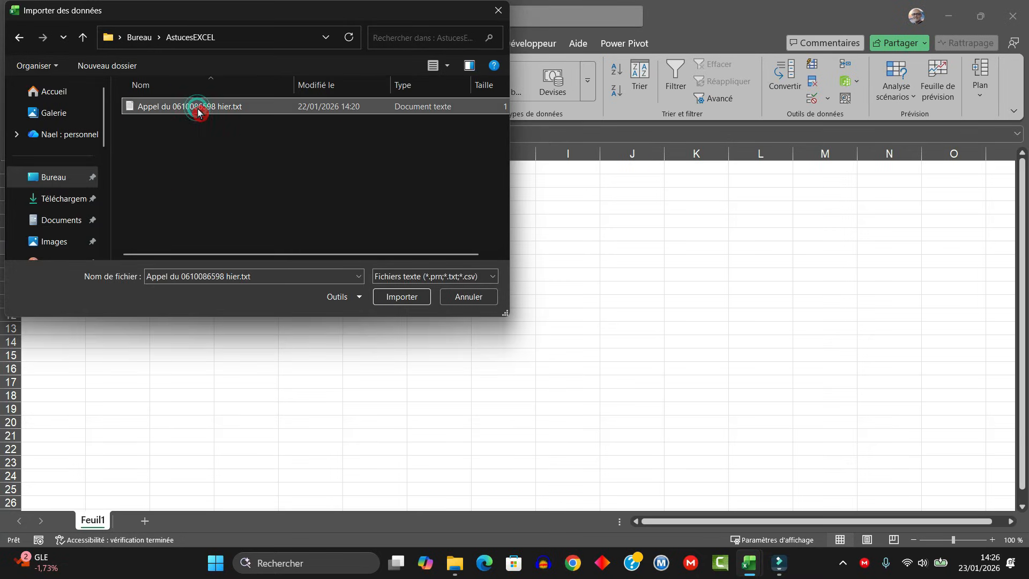
pyautogui.click(403, 297)
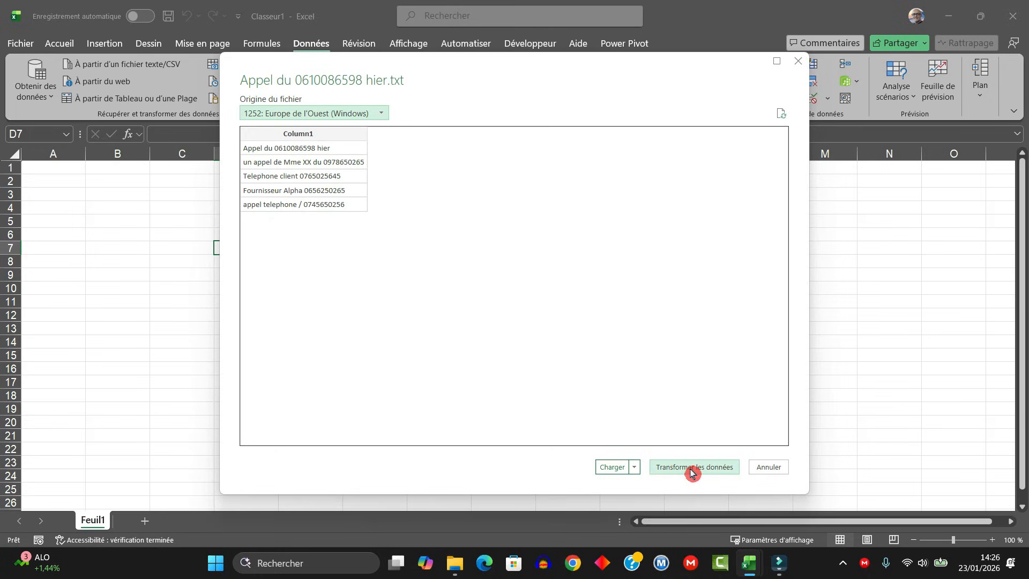
pyautogui.click(619, 471)
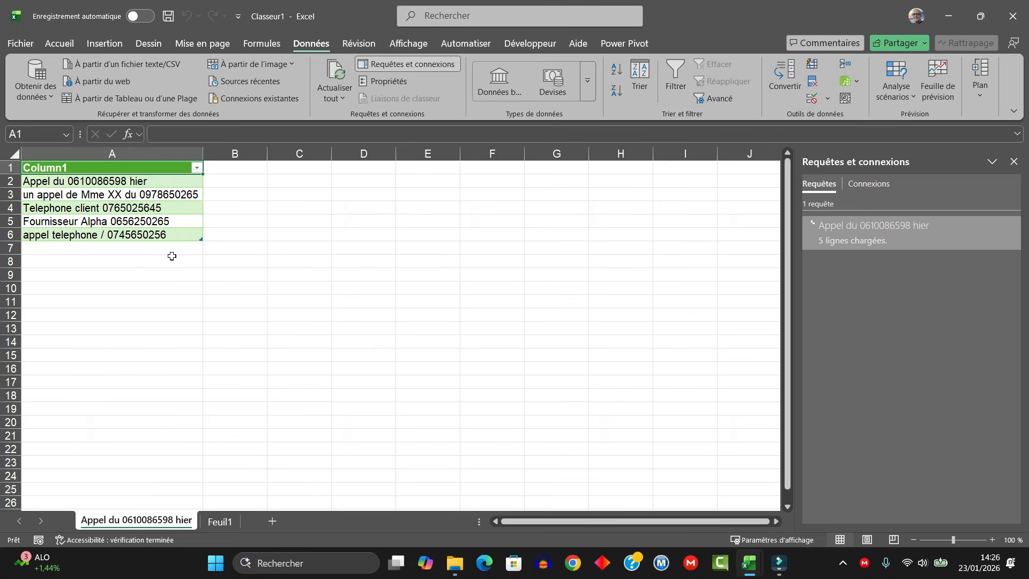
# - Enter the phone number contained in the first imported note into cell B2 beside it
pyautogui.click(111, 180)
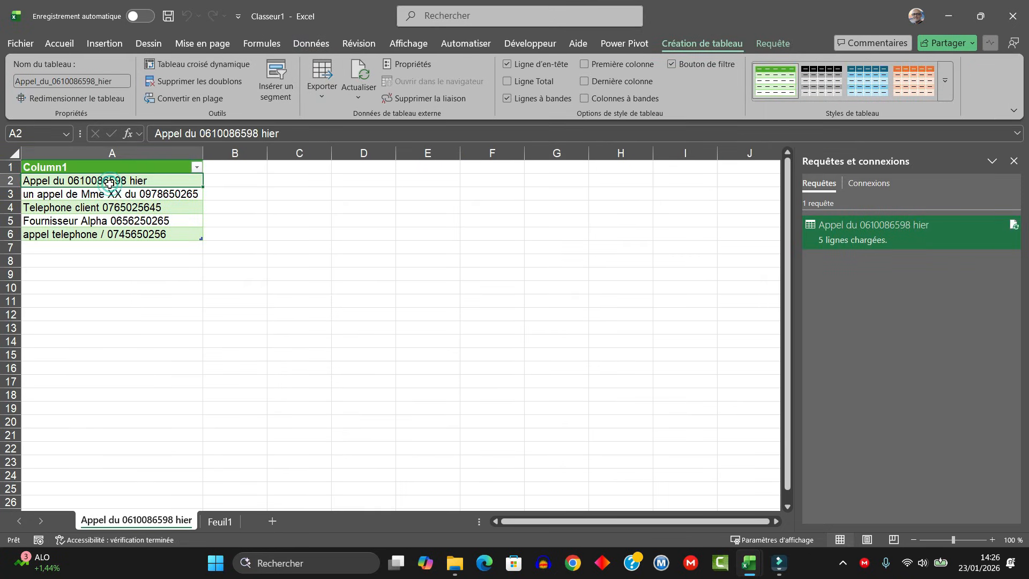
pyautogui.click(252, 168)
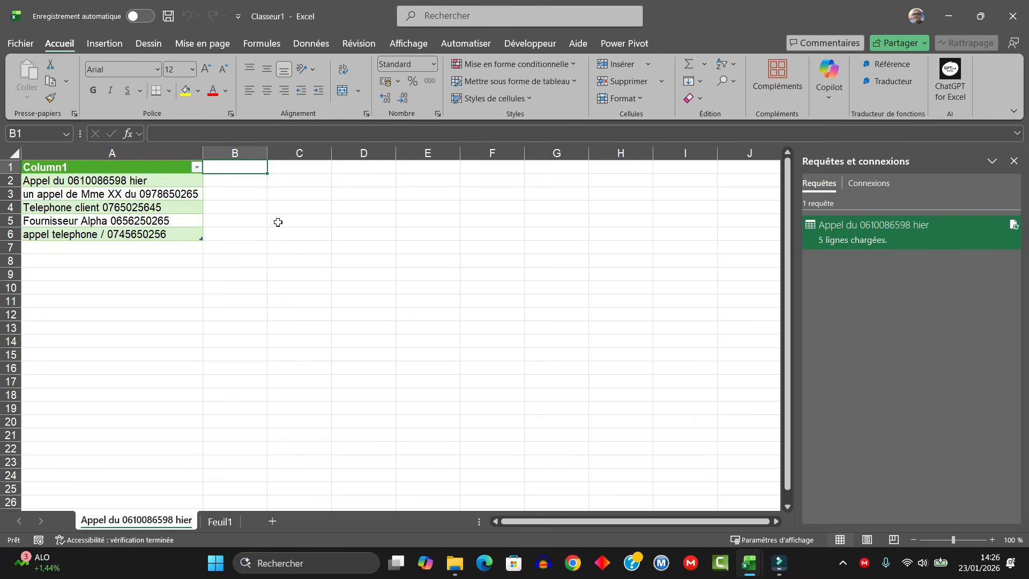
pyautogui.press('Down')
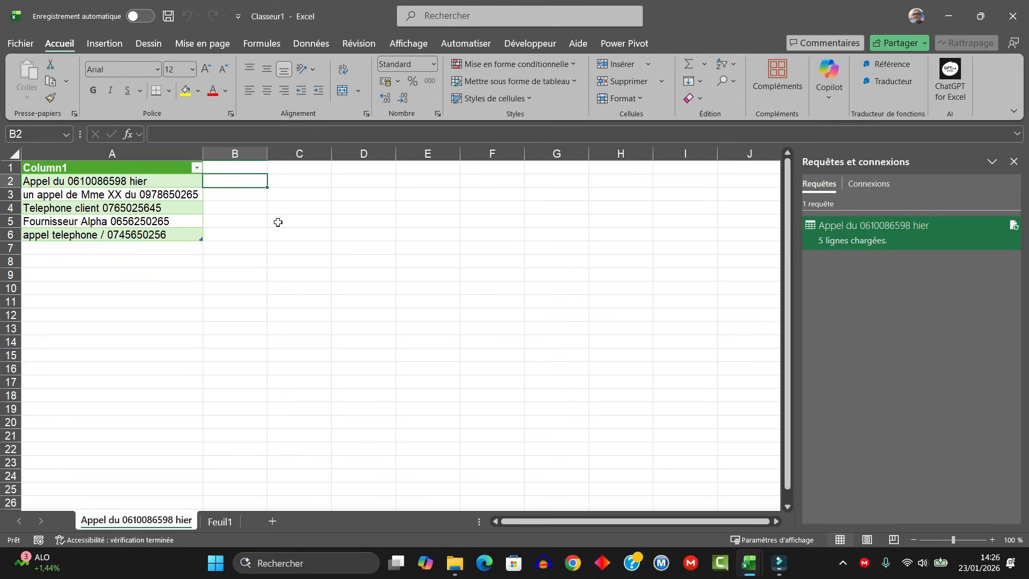
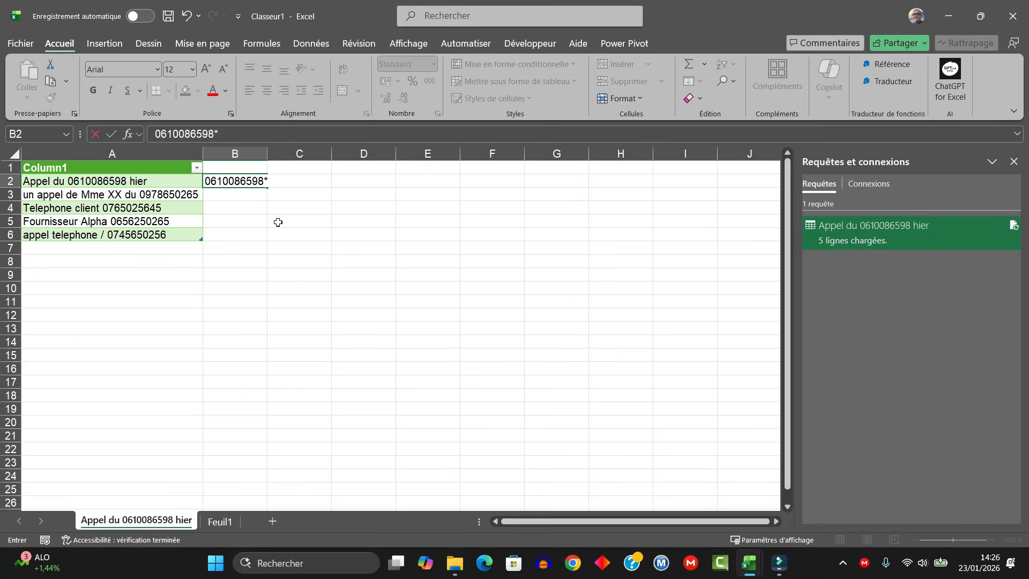
pyautogui.press('Up')
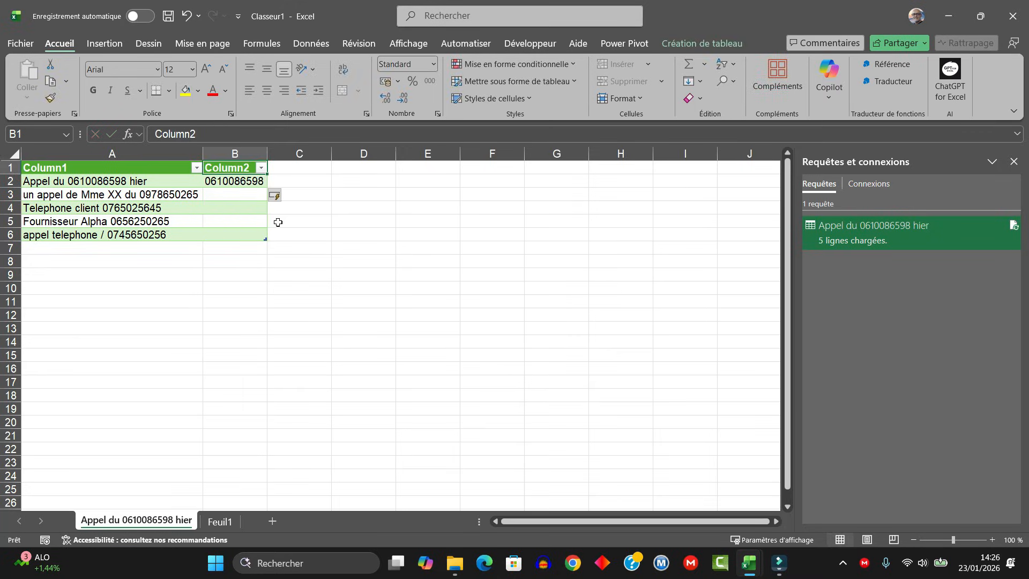
# - Extract the remaining phone numbers into column B with Flash Fill, starting from cell B3
pyautogui.press('Down')
pyautogui.press('Down')
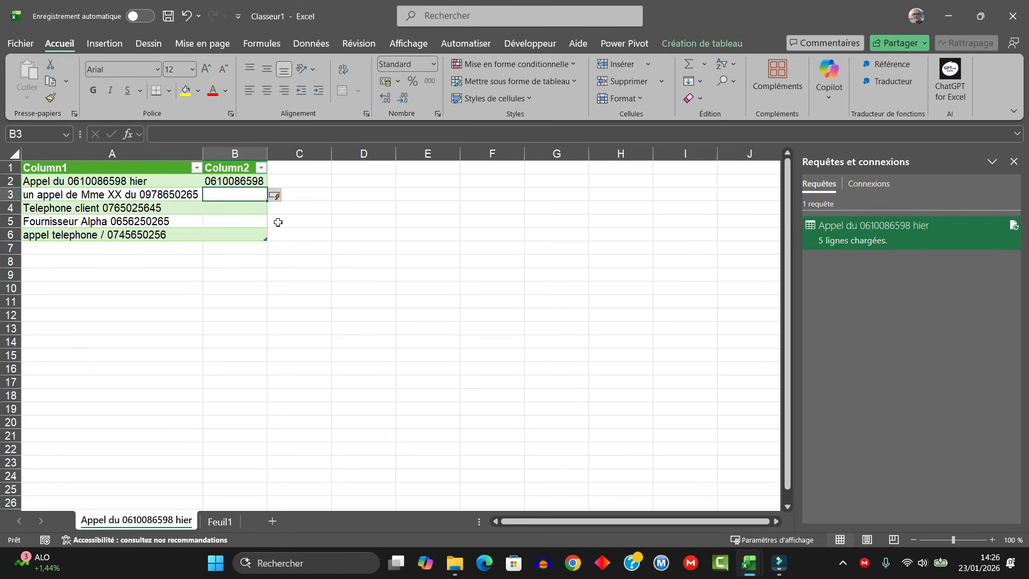
pyautogui.hotkey('ctrl', 'e')
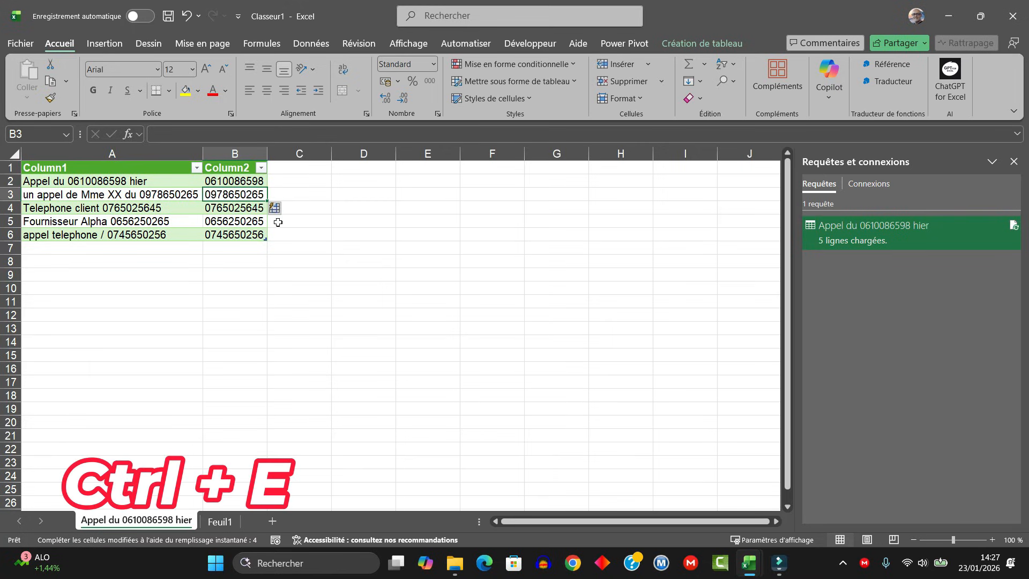
pyautogui.click(246, 224)
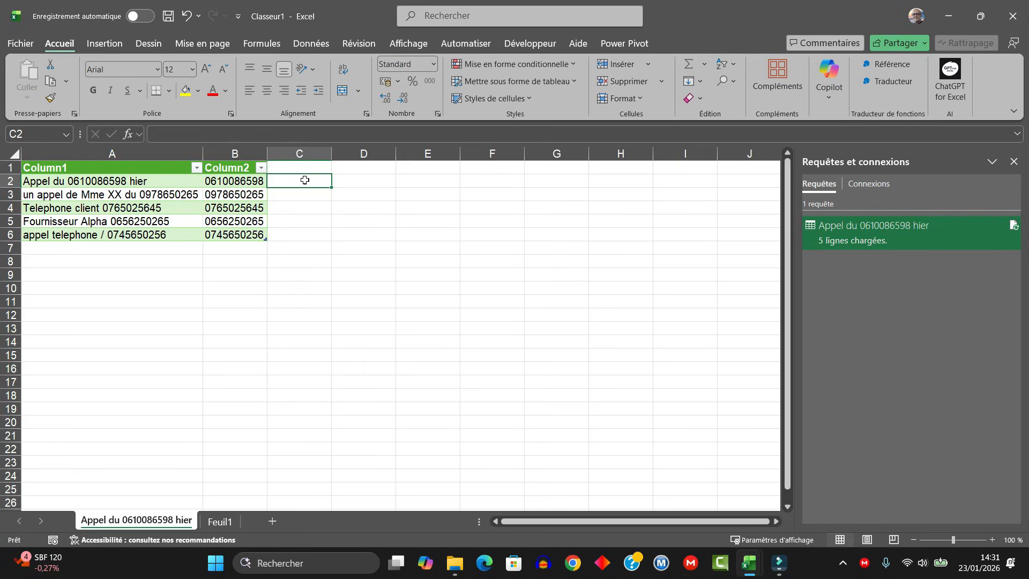
# - Extract the ten-digit phone numbers into column C by entering =REGEX.EXTRAIRE(A2;"[0-9]{10}") in cell C2
pyautogui.write('=regex')
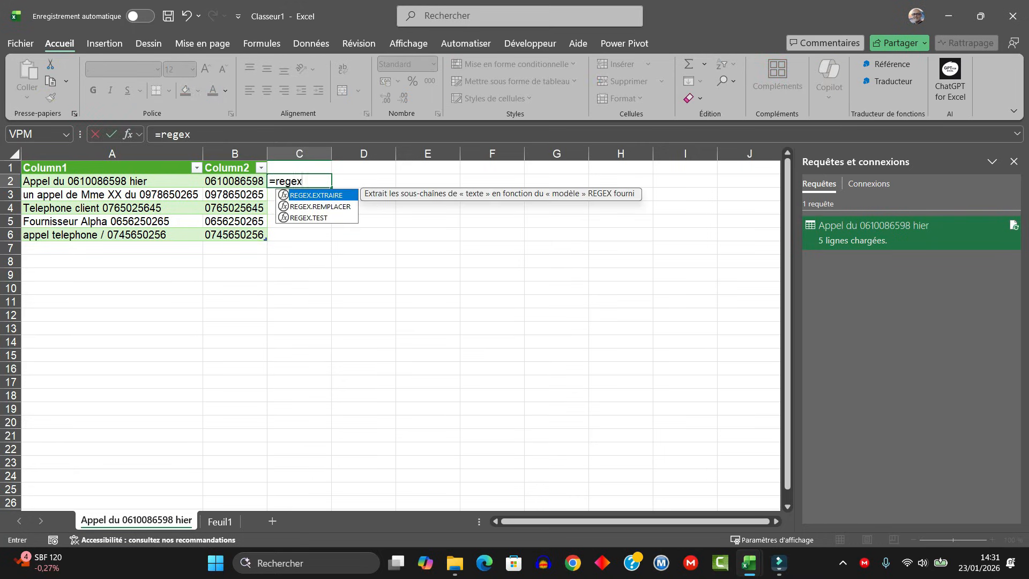
pyautogui.doubleClick(316, 195)
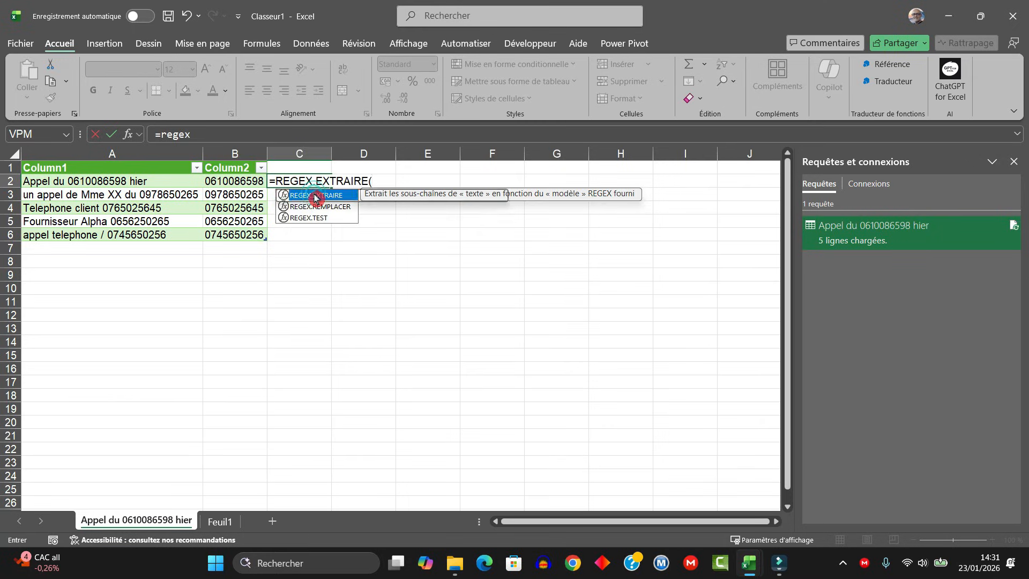
pyautogui.click(68, 183)
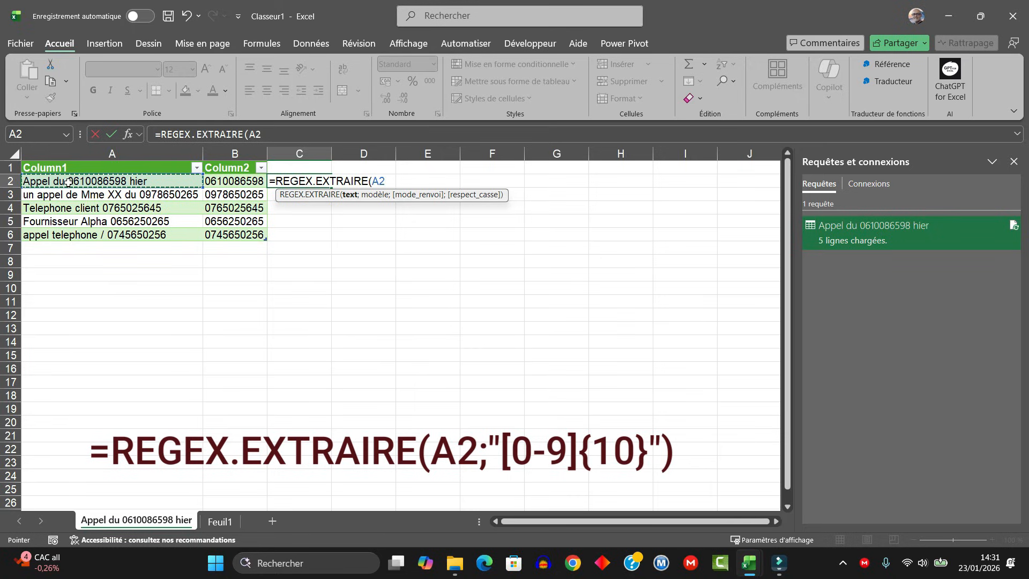
pyautogui.write(';')
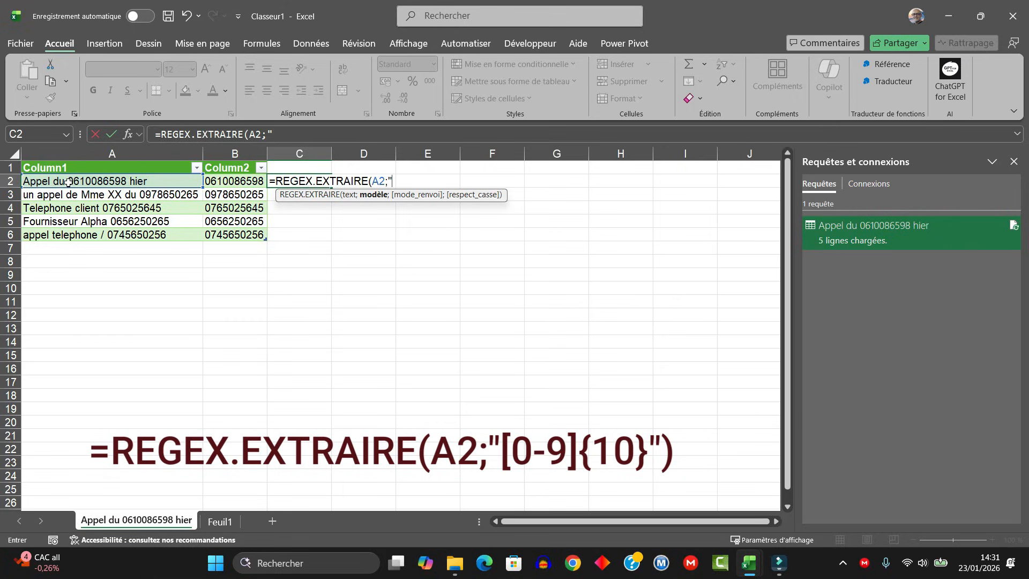
pyautogui.write('[0-9]{10}')
pyautogui.write(')')
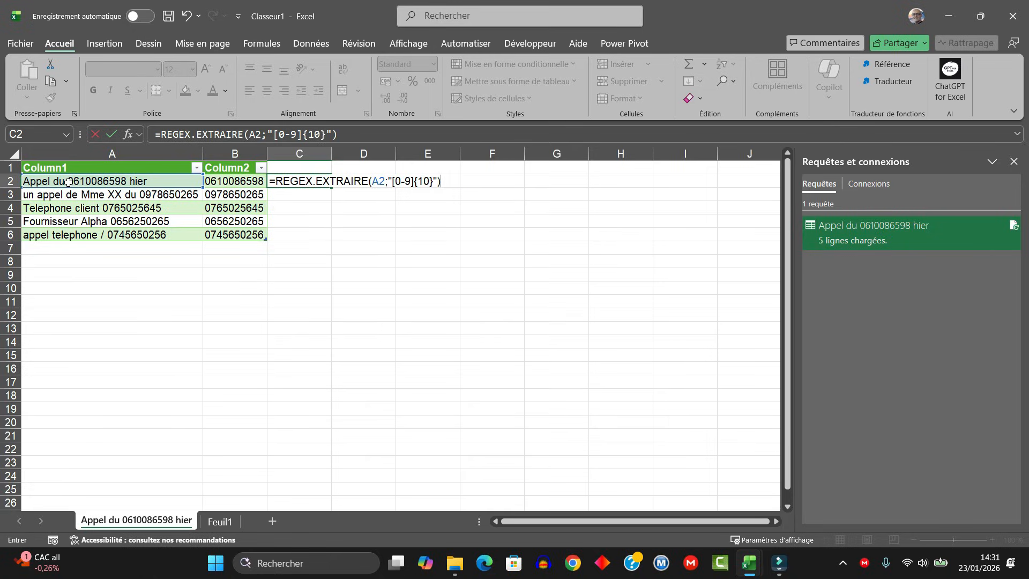
pyautogui.press('Return')
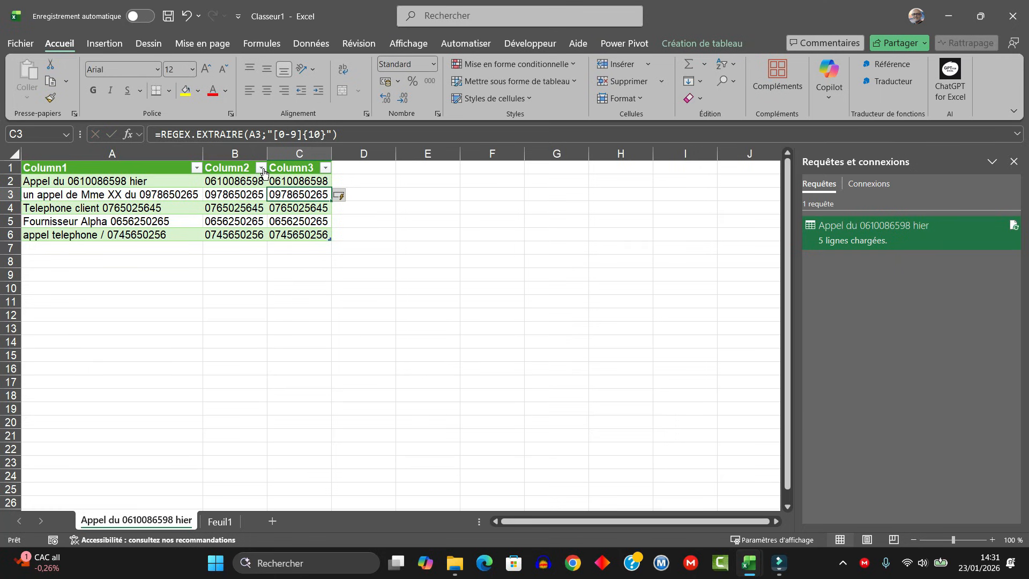
pyautogui.click(319, 182)
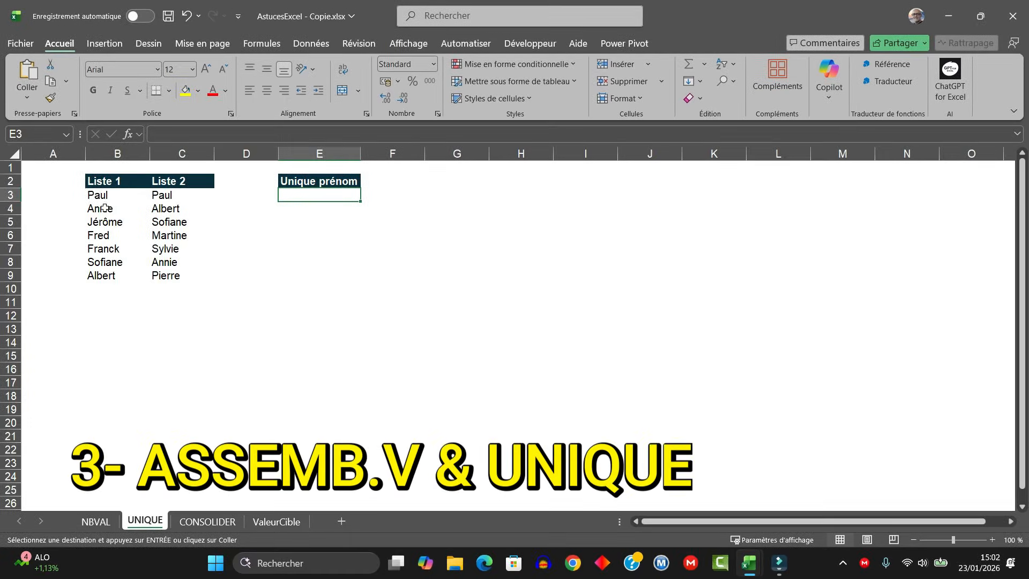
# - On the UNIQUE sheet, stack Liste 1 and Liste 2 under Unique prénom with =ASSEMB.V(B3:B9;C3:C9) in cell E3
pyautogui.moveTo(101, 196); pyautogui.dragTo(164, 277)
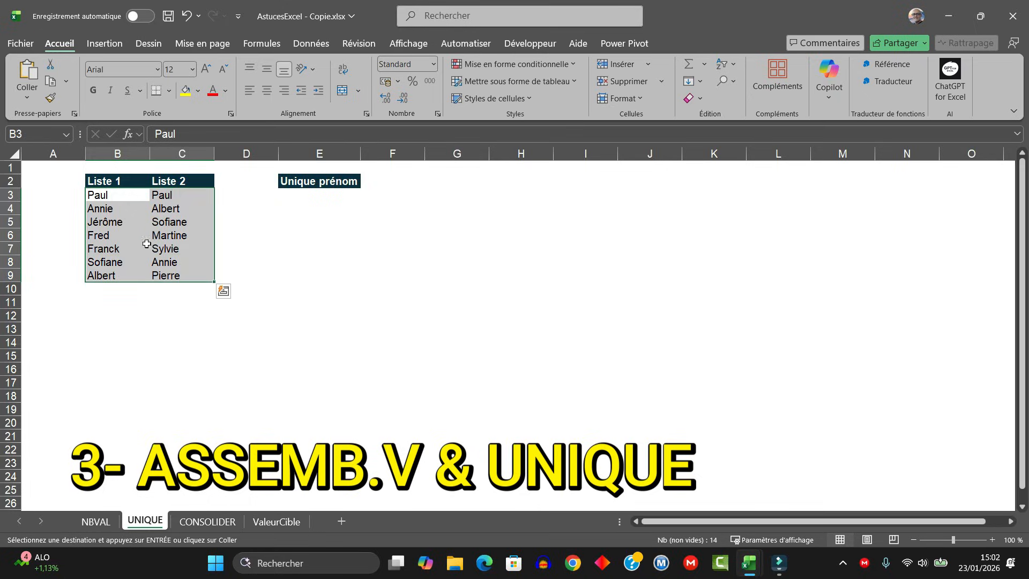
pyautogui.click(109, 194)
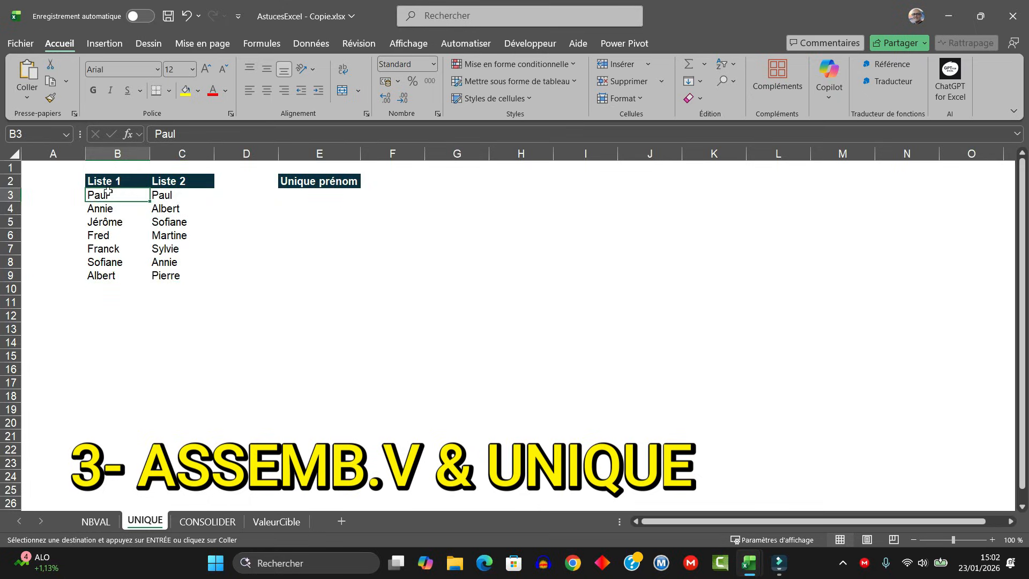
pyautogui.click(181, 194)
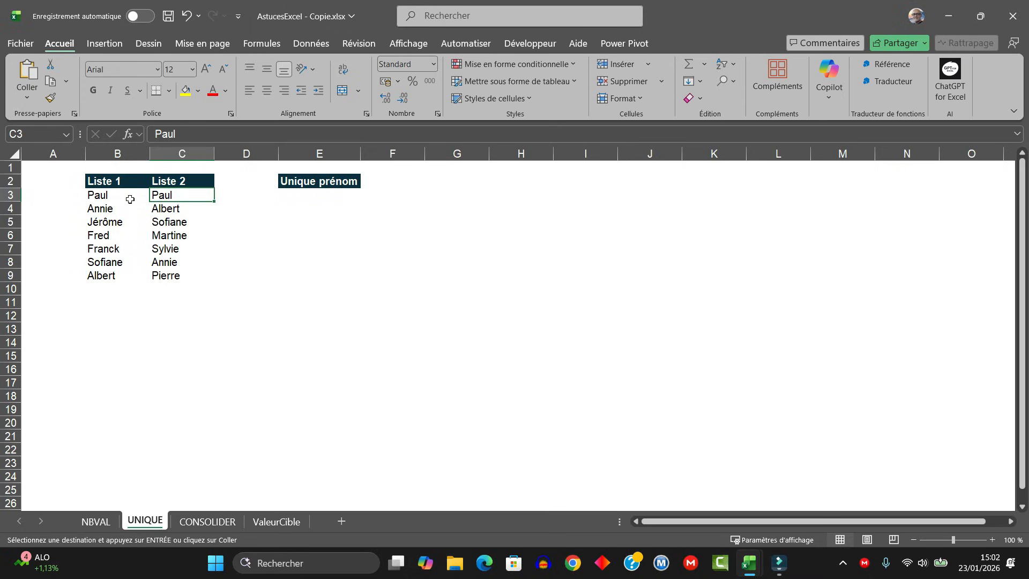
pyautogui.click(301, 196)
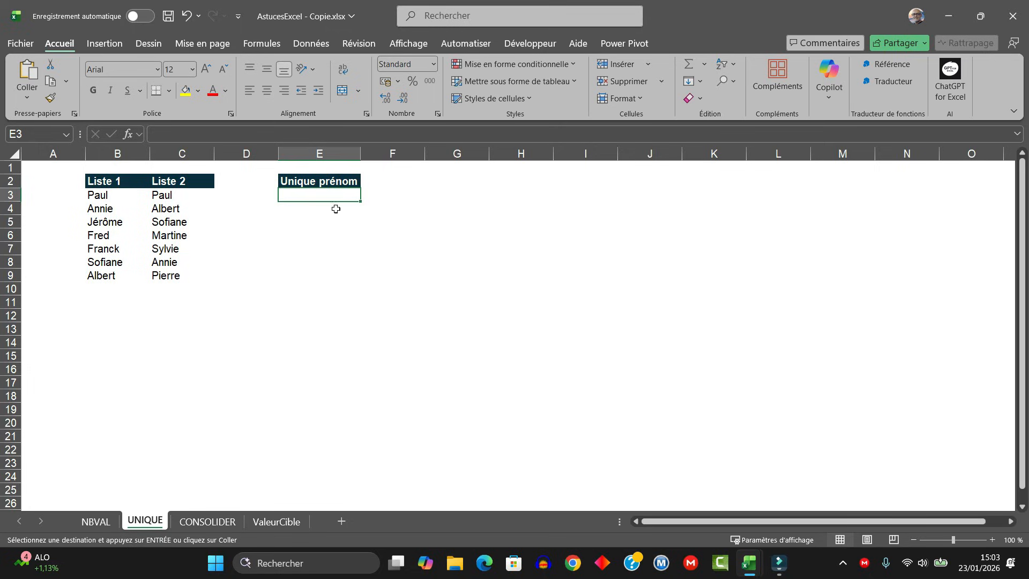
pyautogui.write('+')
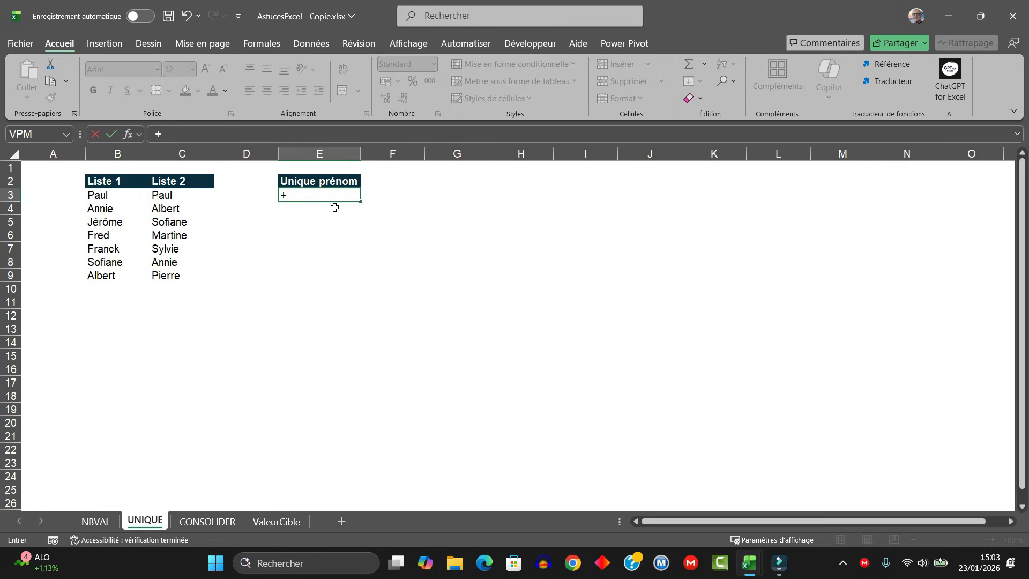
pyautogui.press('BackSpace')
pyautogui.write('=ass')
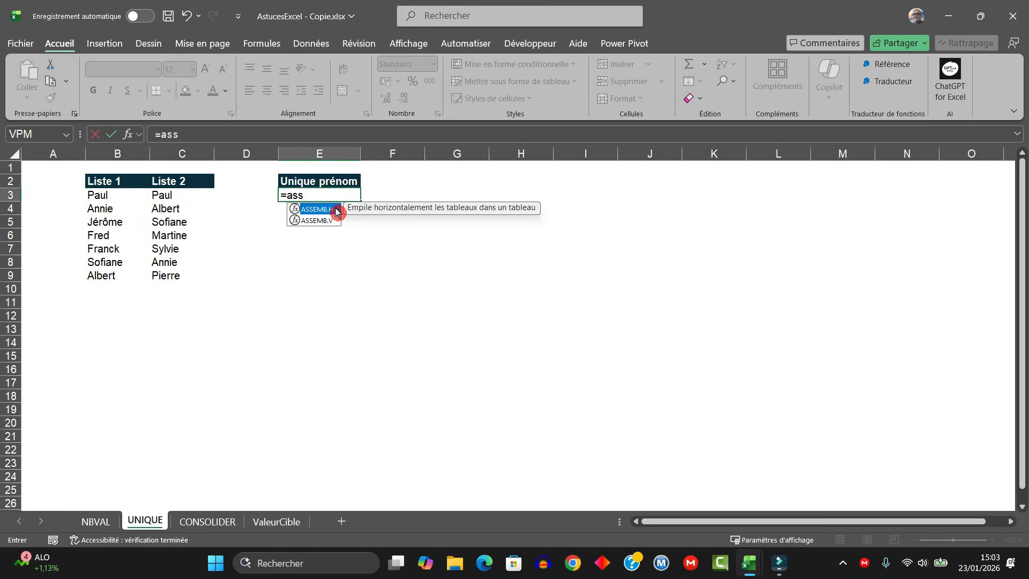
pyautogui.write('em')
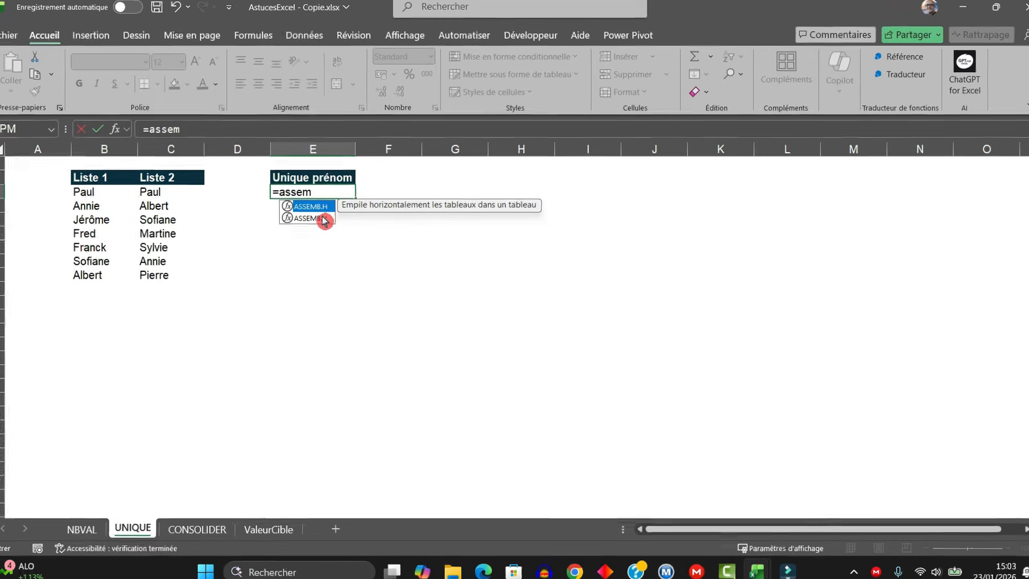
pyautogui.doubleClick(316, 220)
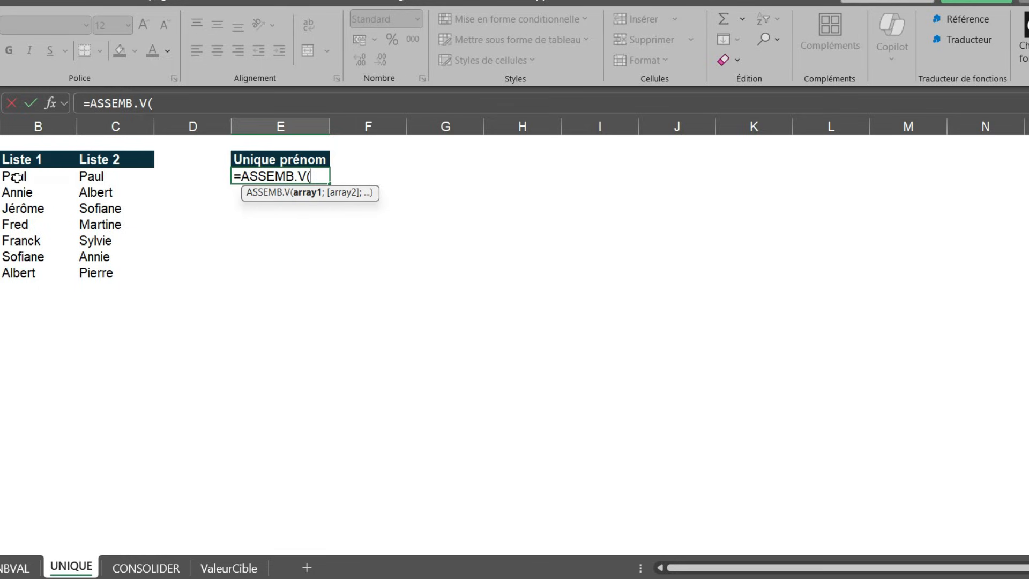
pyautogui.moveTo(18, 177); pyautogui.dragTo(24, 271)
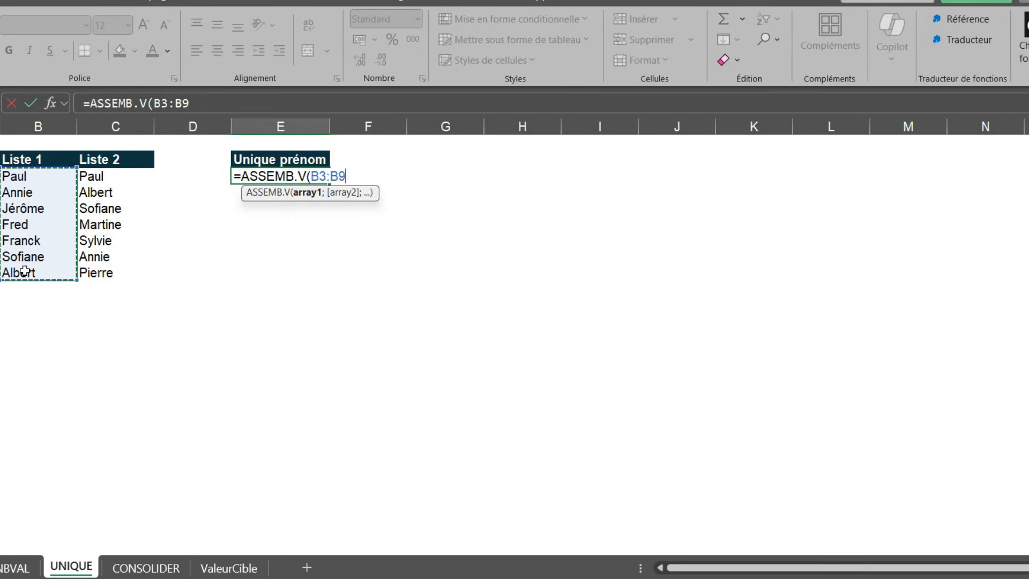
pyautogui.write(';')
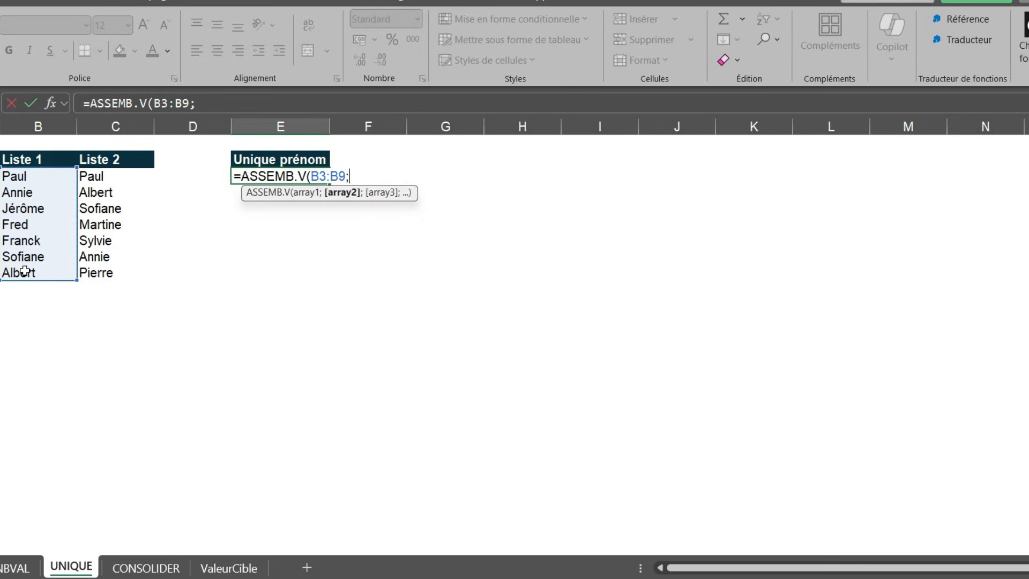
pyautogui.click(108, 177)
pyautogui.moveTo(107, 177); pyautogui.dragTo(96, 280)
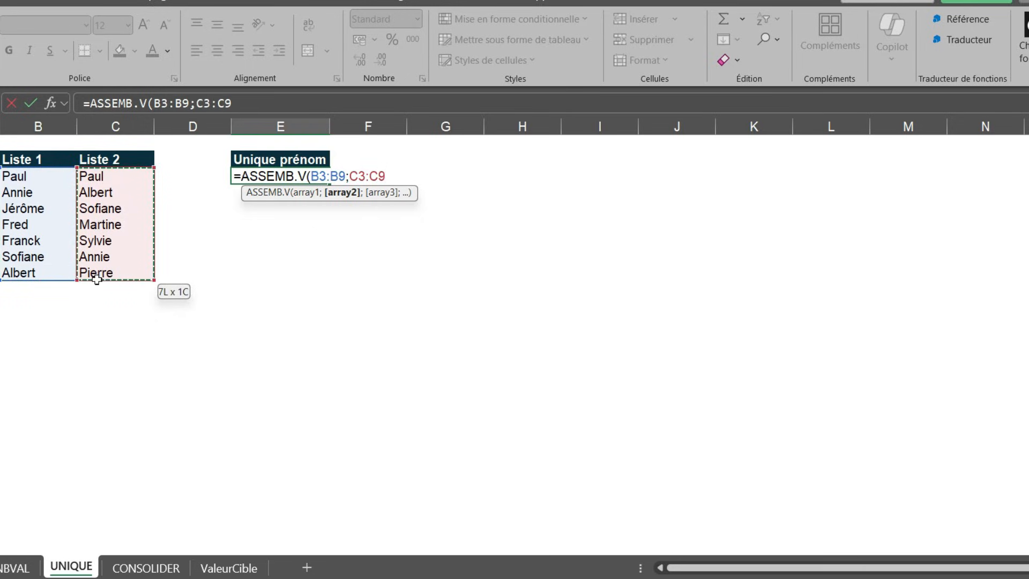
pyautogui.write(')')
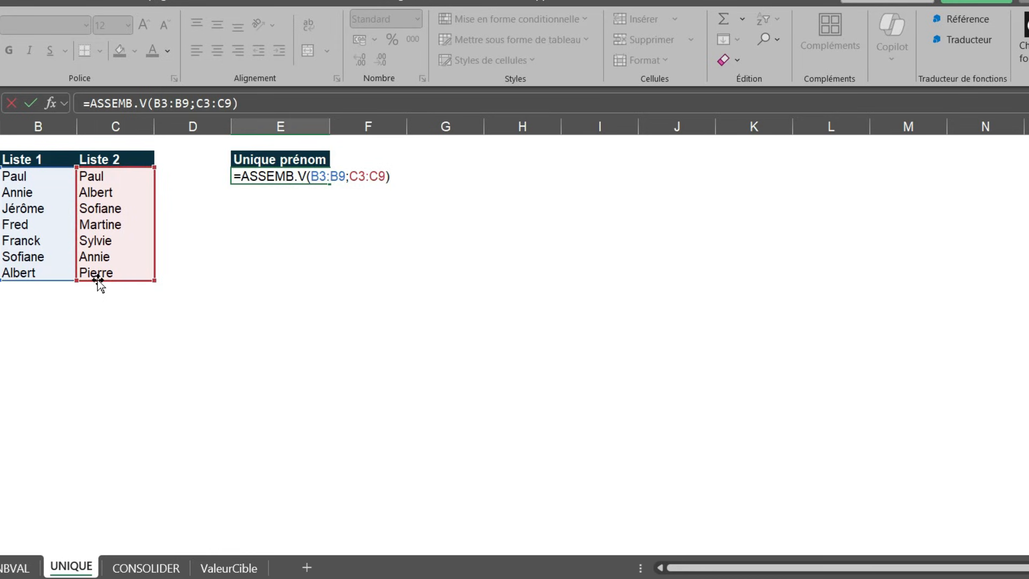
pyautogui.press('Return')
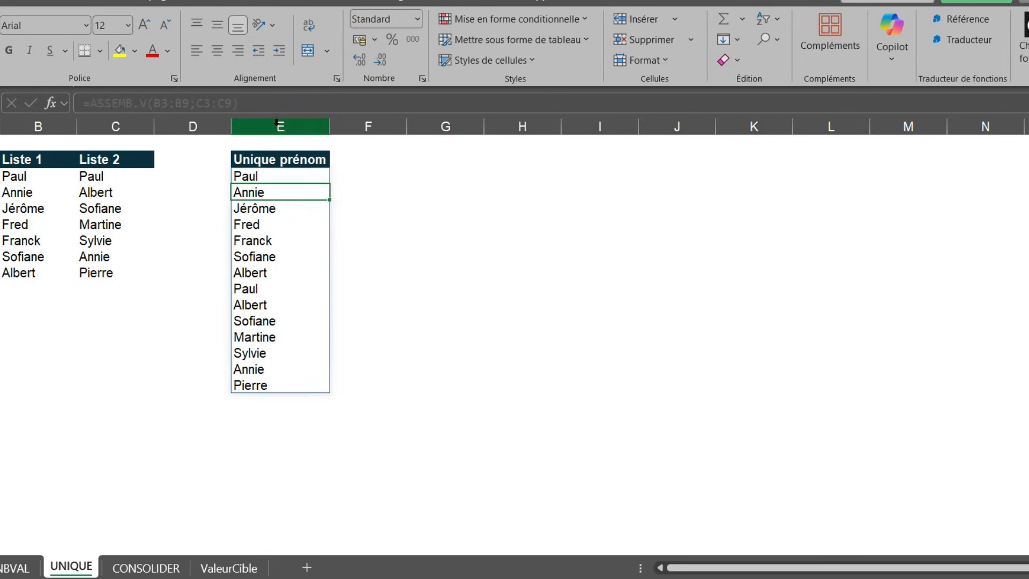
# - Remove the duplicate first names from the stacked list by wrapping the E3 formula as =UNIQUE(ASSEMB.V(B3:B9;C3:C9))
pyautogui.click(252, 178)
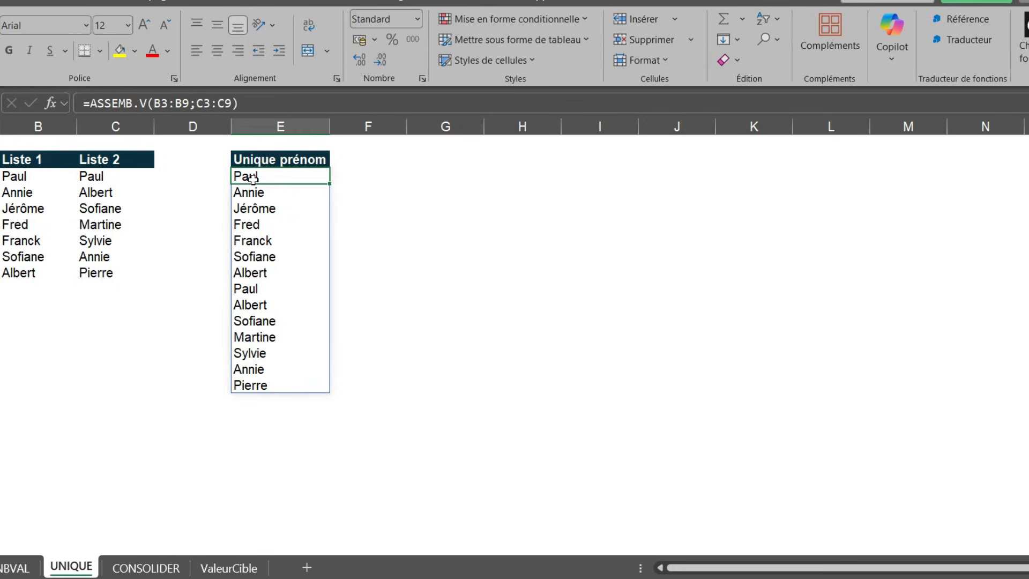
pyautogui.click(251, 289)
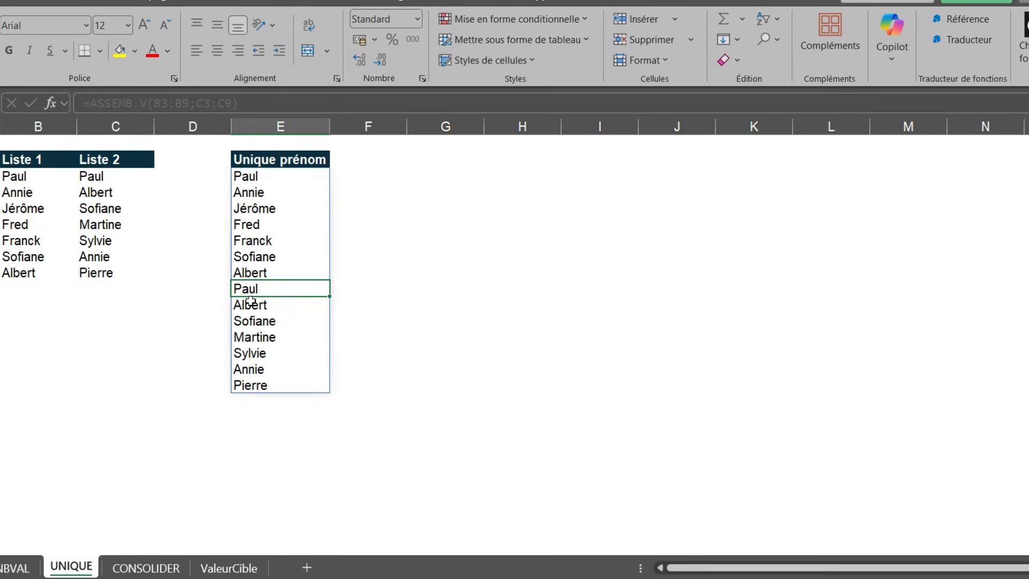
pyautogui.click(245, 195)
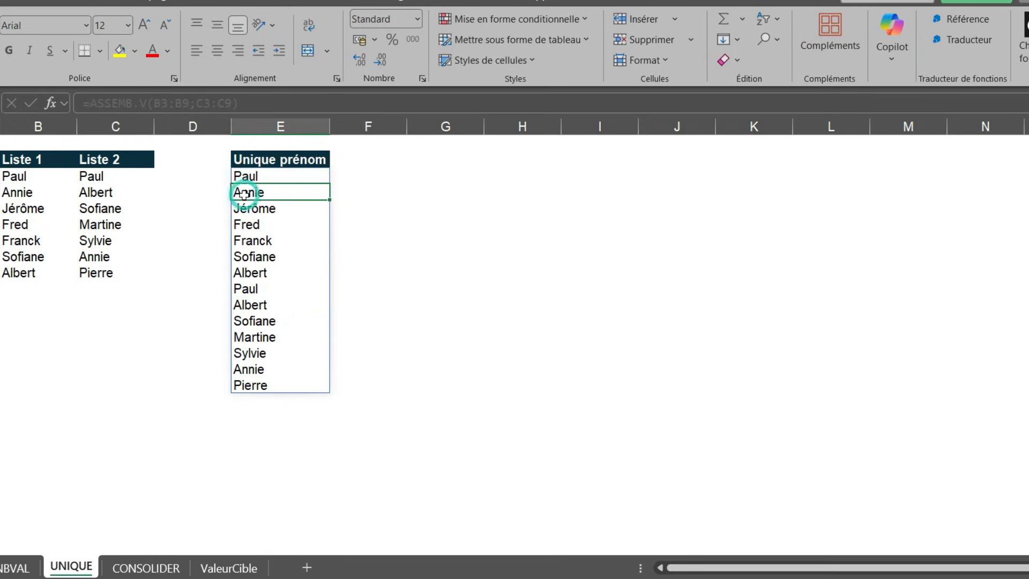
pyautogui.click(255, 369)
pyautogui.click(264, 183)
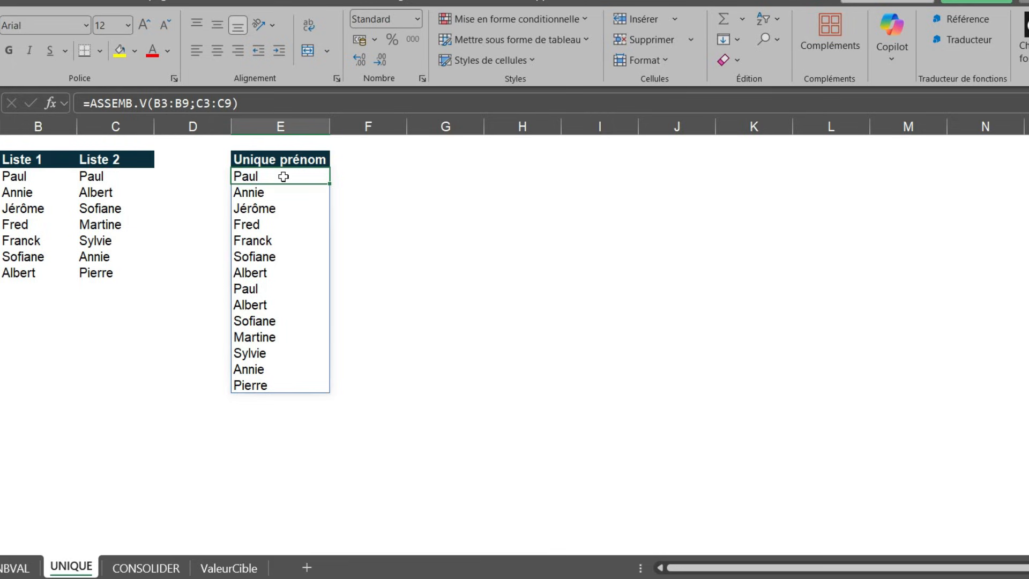
pyautogui.doubleClick(284, 176)
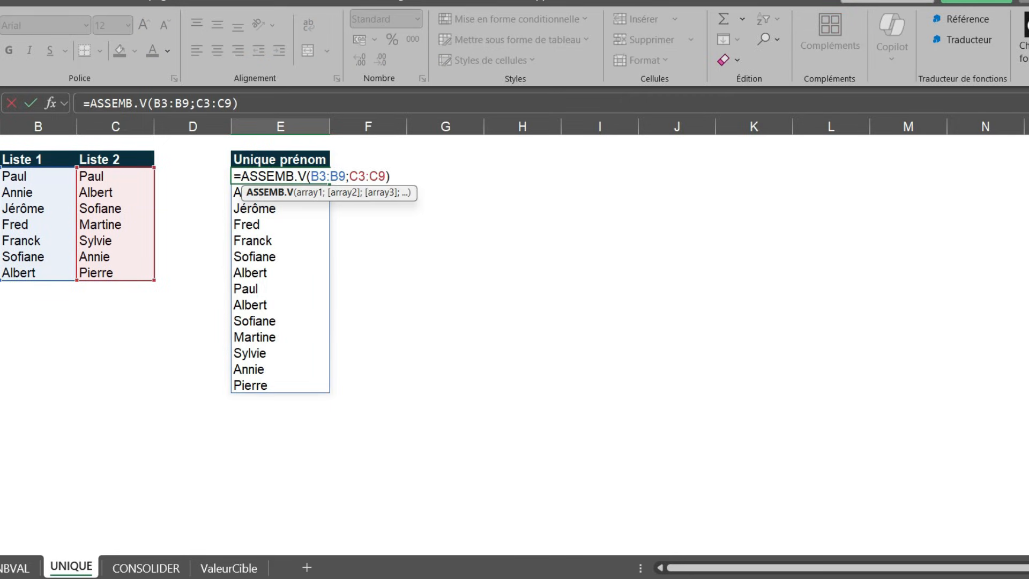
pyautogui.click(241, 177)
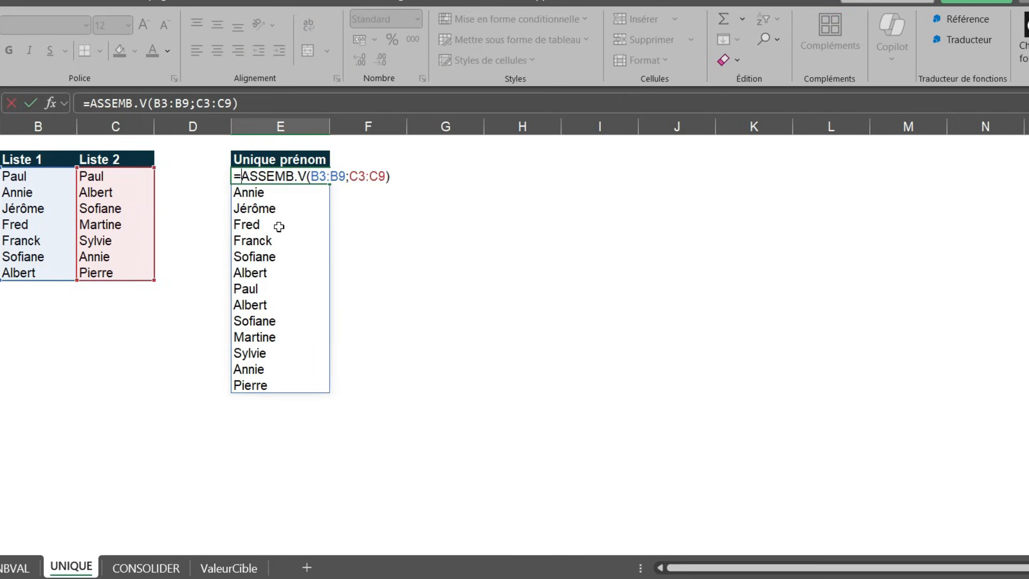
pyautogui.write('UNIQUE')
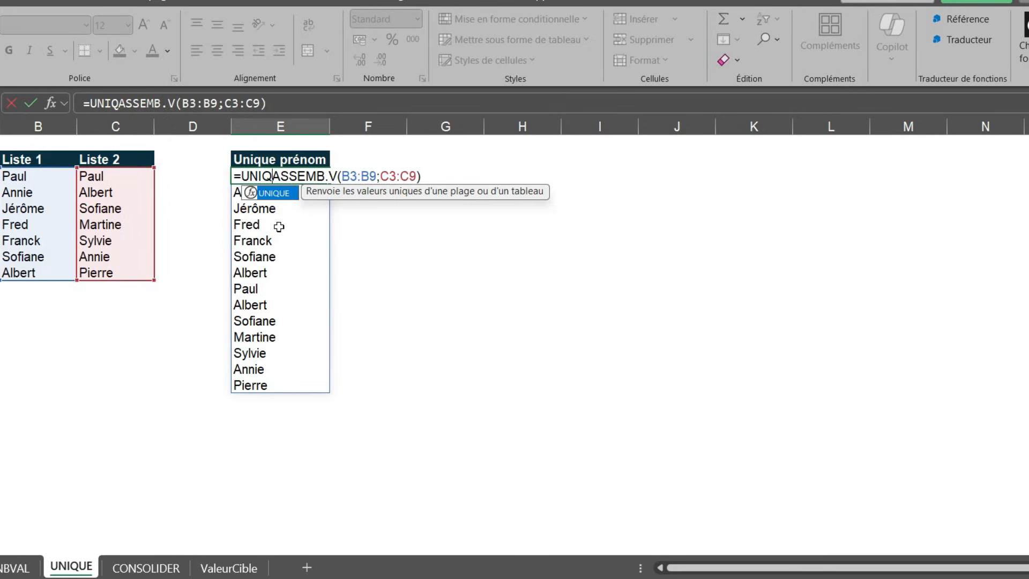
pyautogui.write('(')
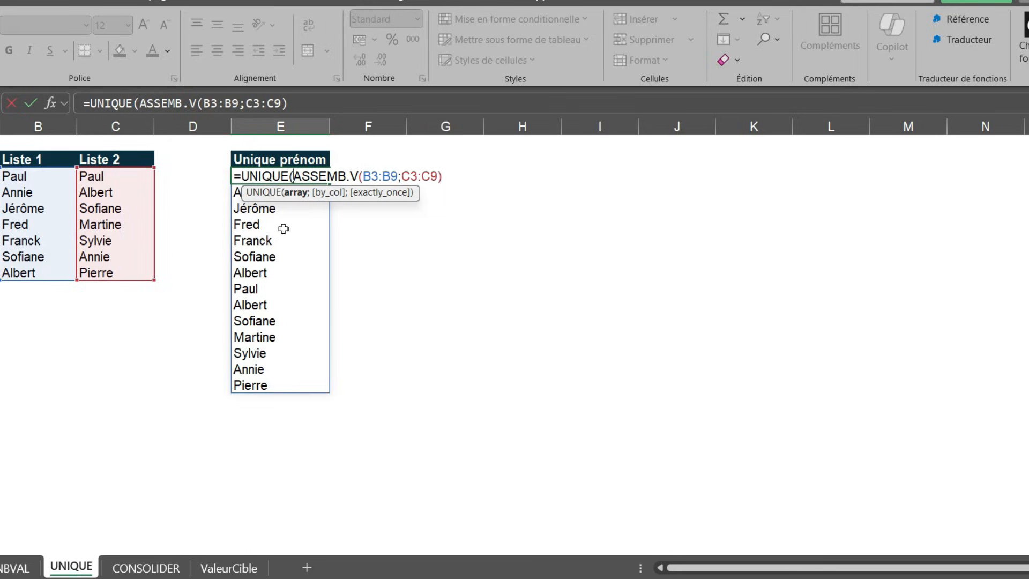
pyautogui.click(460, 173)
pyautogui.write(')')
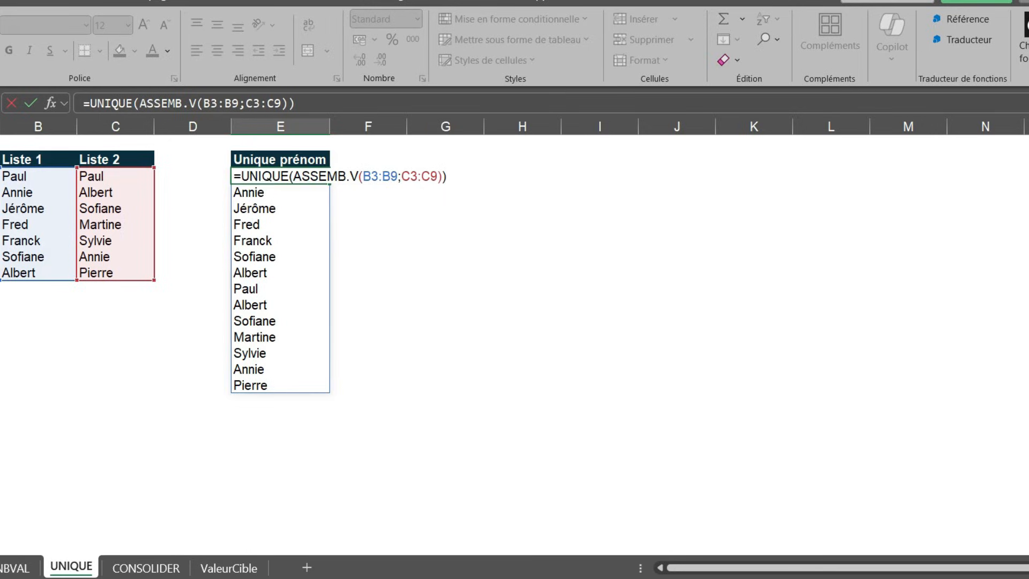
pyautogui.press('Return')
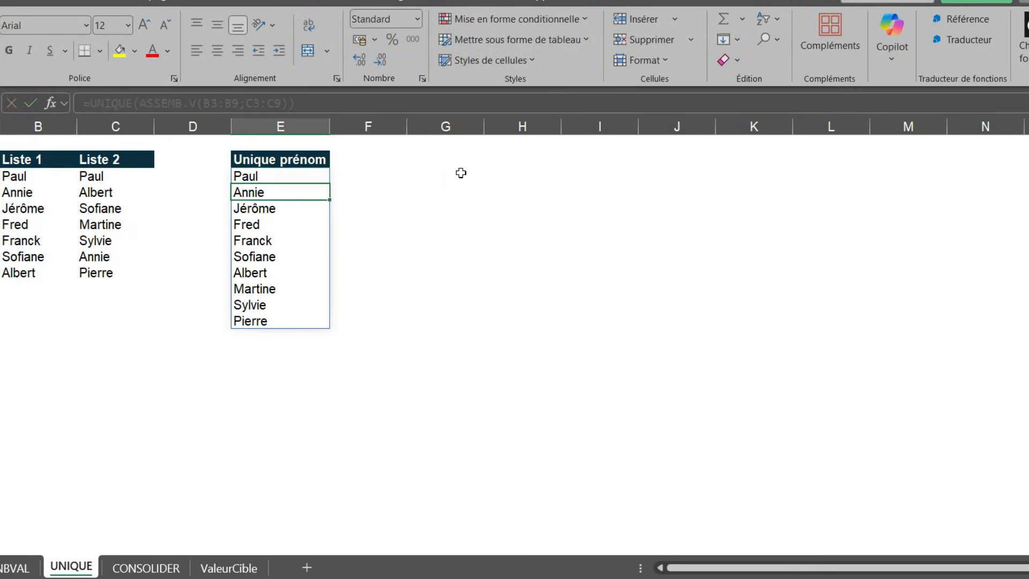
pyautogui.click(272, 179)
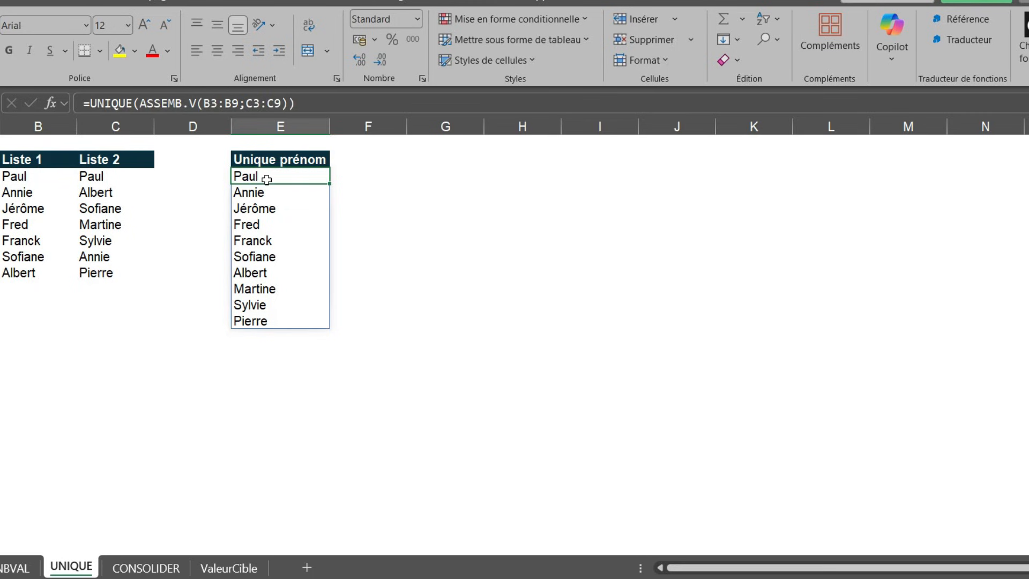
pyautogui.click(261, 193)
pyautogui.click(249, 179)
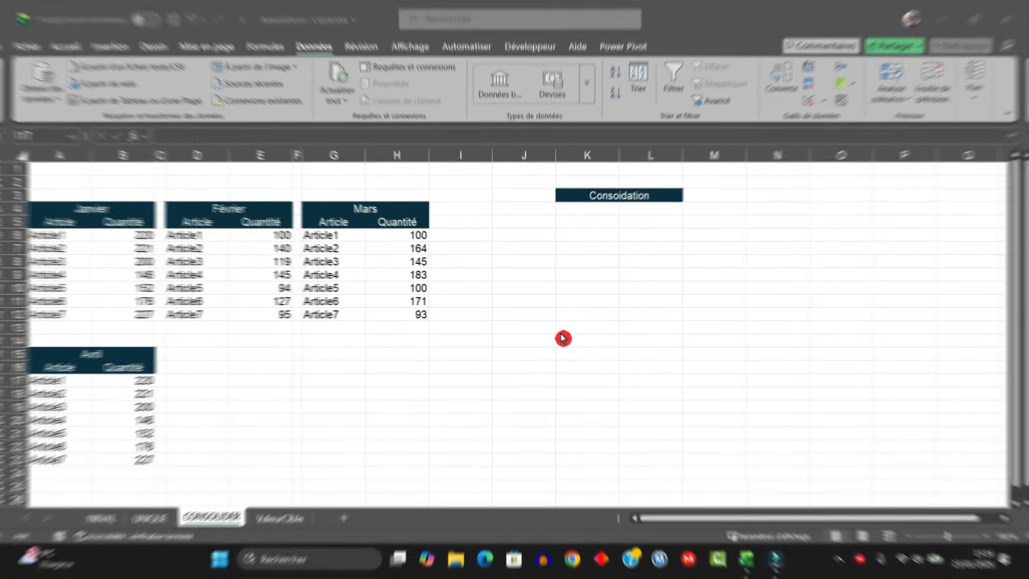
# - Examine the Janvier to Avril article and quantity tables and the empty consolidation area on the CONSOLIDER sheet
pyautogui.click(79, 209)
pyautogui.click(85, 352)
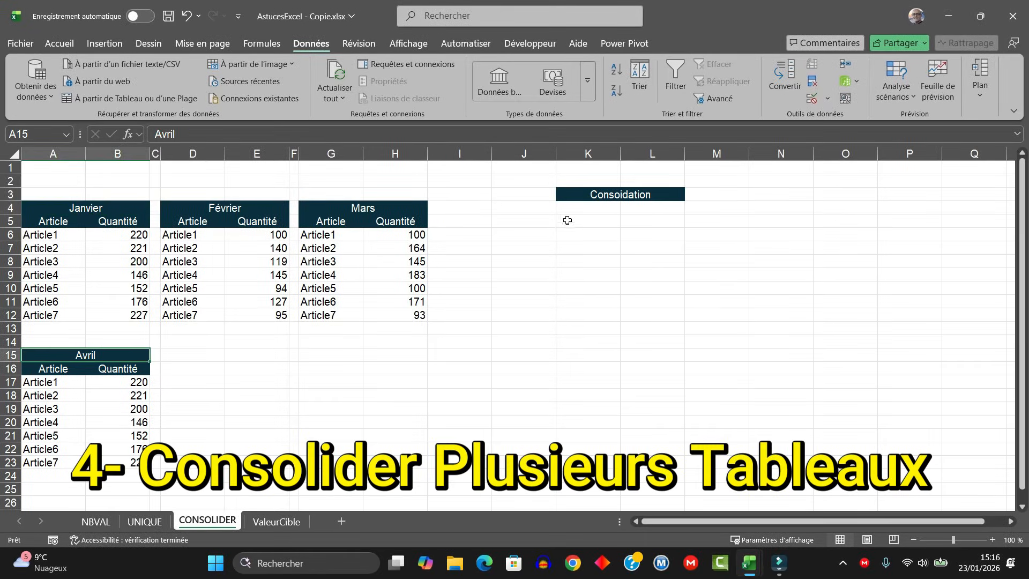
pyautogui.moveTo(579, 204); pyautogui.dragTo(659, 254)
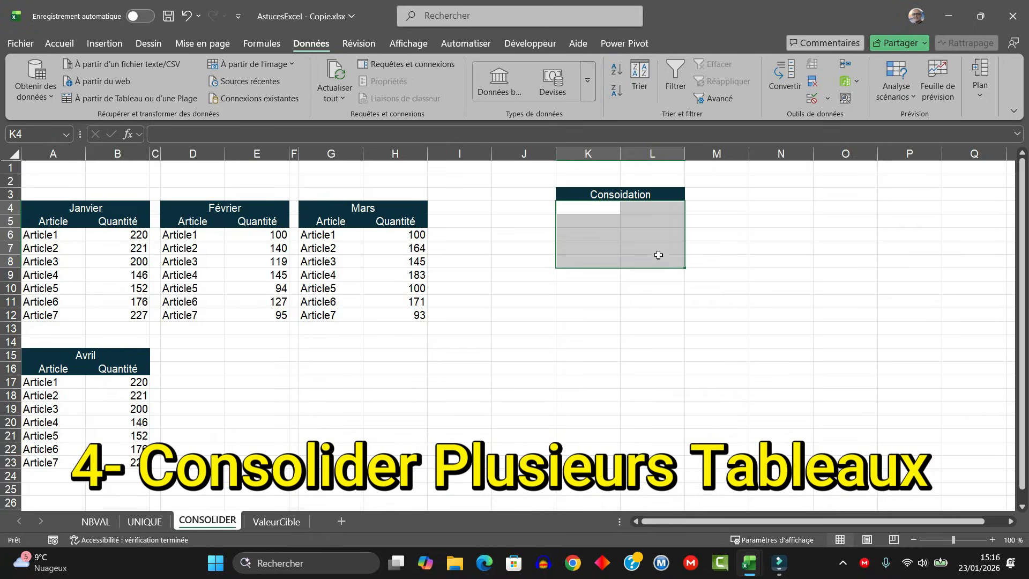
pyautogui.moveTo(57, 235); pyautogui.dragTo(48, 315)
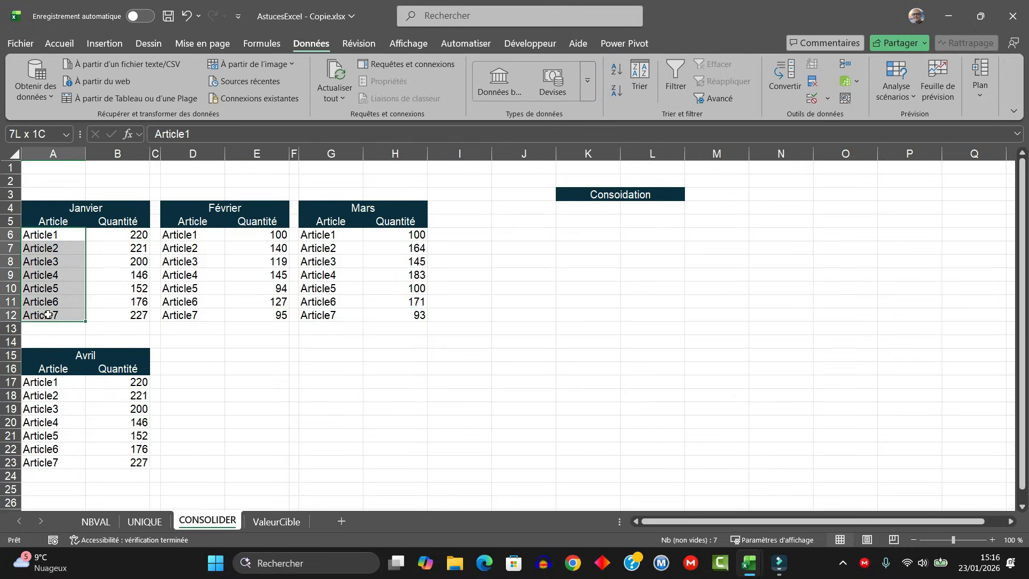
pyautogui.click(51, 236)
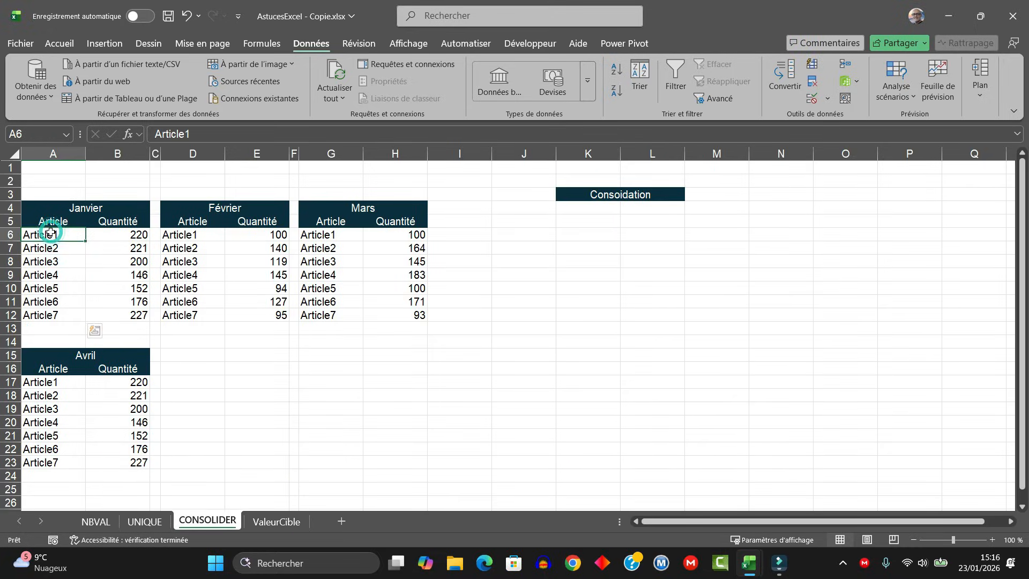
pyautogui.click(57, 315)
pyautogui.click(127, 233)
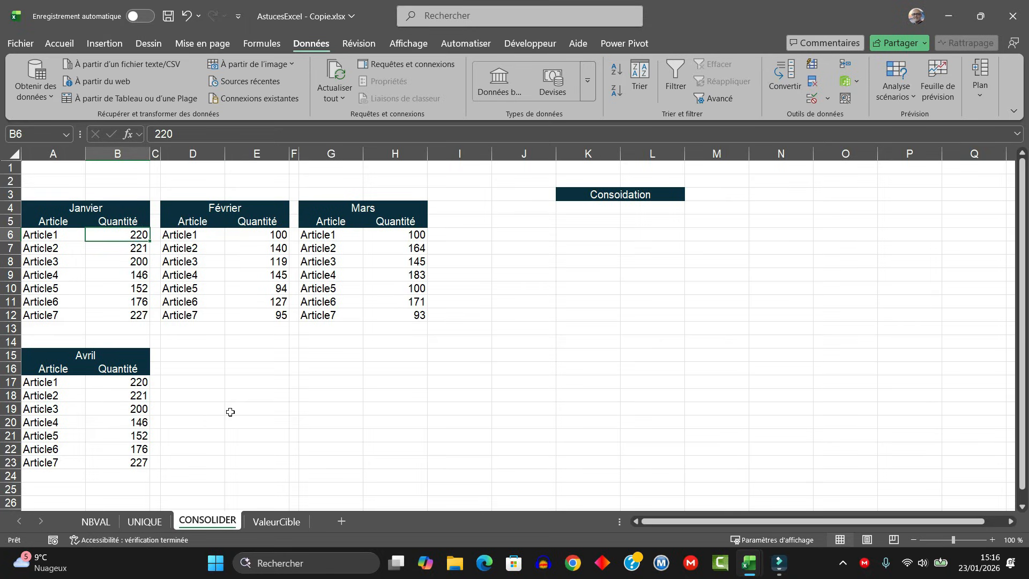
# - Start a consolidation at cell K4 with the Somme function and add the Janvier table A5:B12 as a reference
pyautogui.click(593, 207)
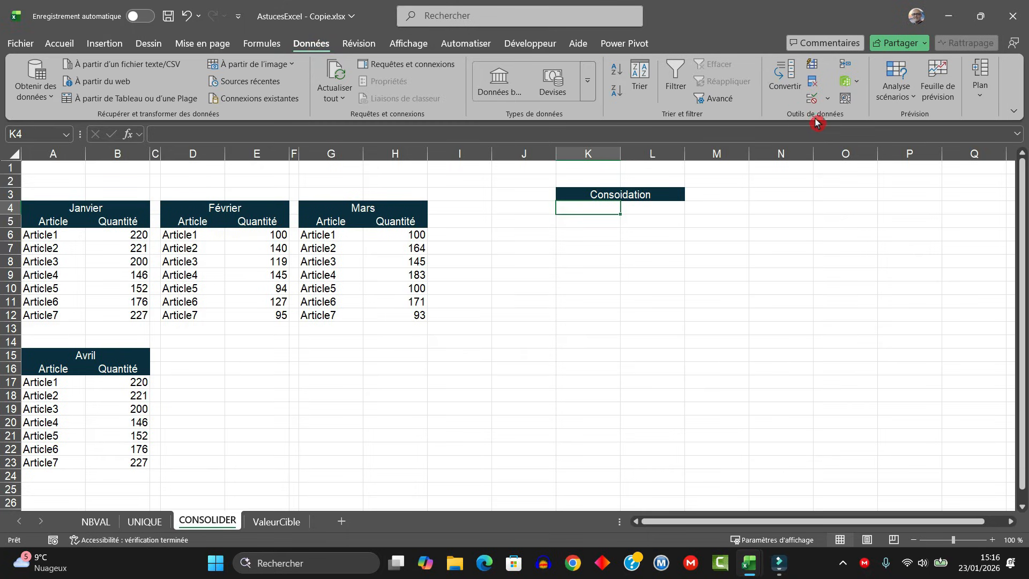
pyautogui.click(846, 66)
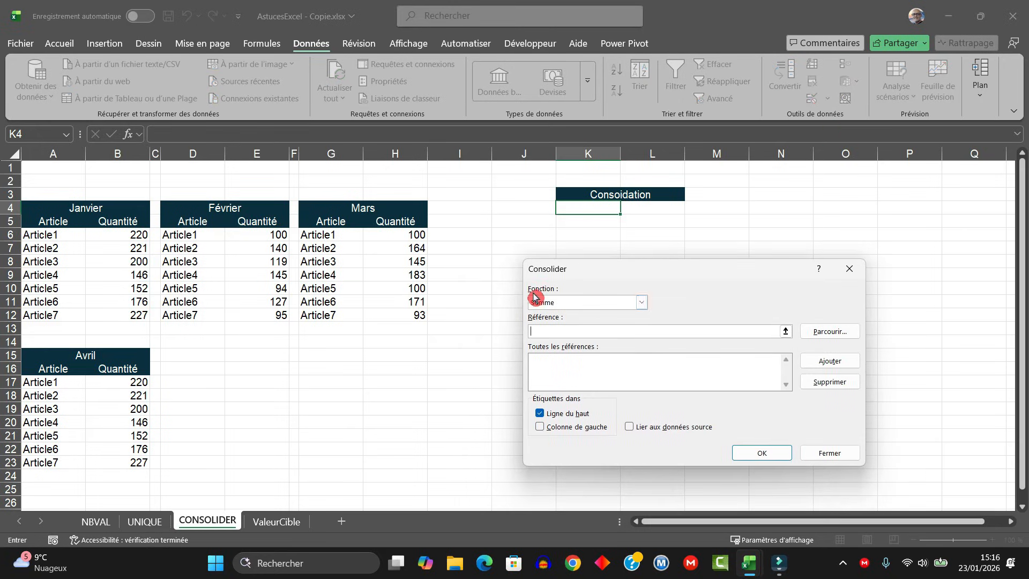
pyautogui.click(645, 303)
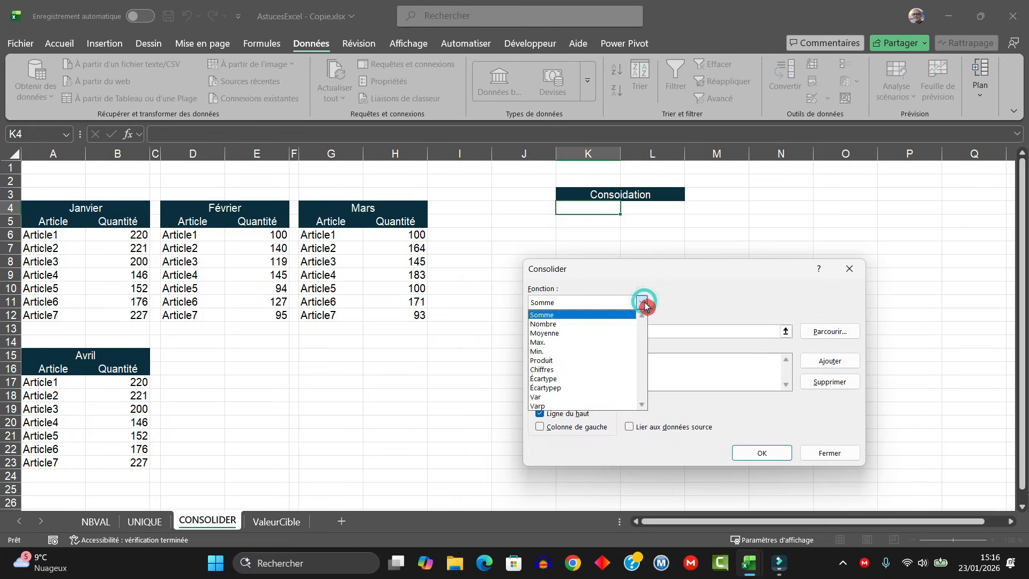
pyautogui.click(575, 317)
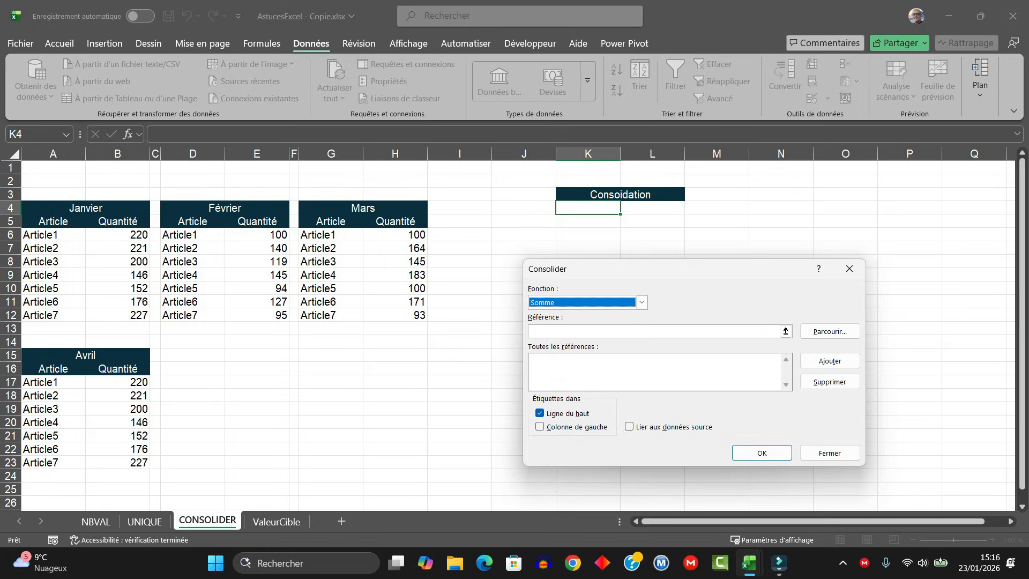
pyautogui.click(566, 333)
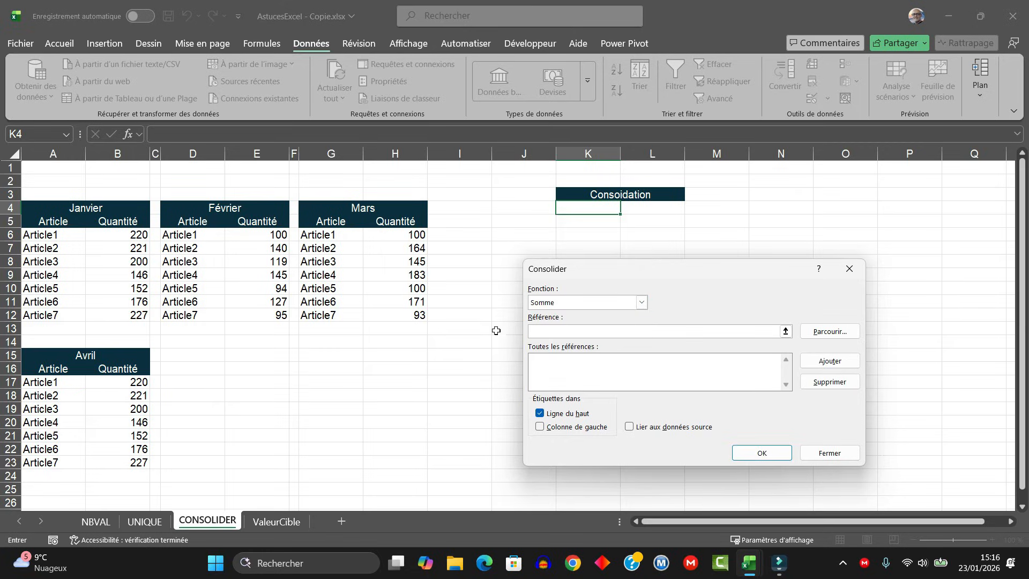
pyautogui.moveTo(40, 220); pyautogui.dragTo(117, 312)
pyautogui.click(828, 361)
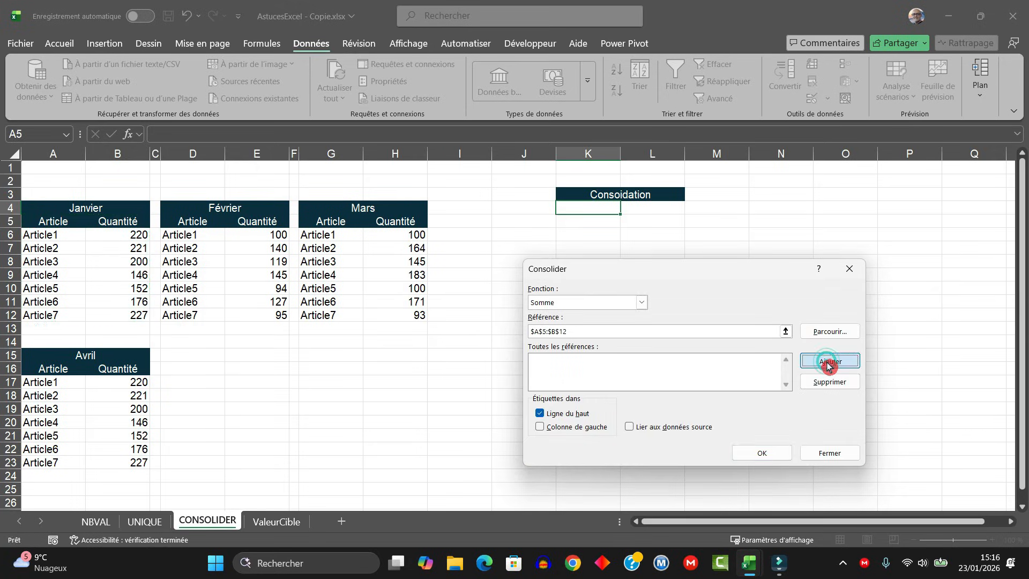
# - Add the Février table D5:E12 and the Mars table G5:H12 to the consolidation references
pyautogui.moveTo(631, 331); pyautogui.dragTo(409, 315)
pyautogui.moveTo(202, 225); pyautogui.dragTo(273, 313)
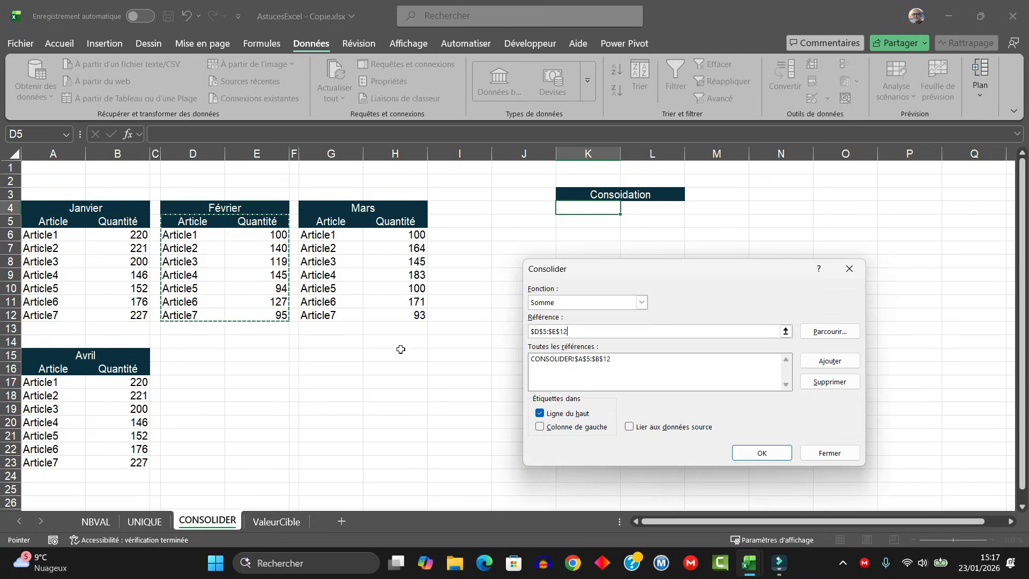
pyautogui.click(828, 360)
pyautogui.moveTo(636, 330); pyautogui.dragTo(529, 331)
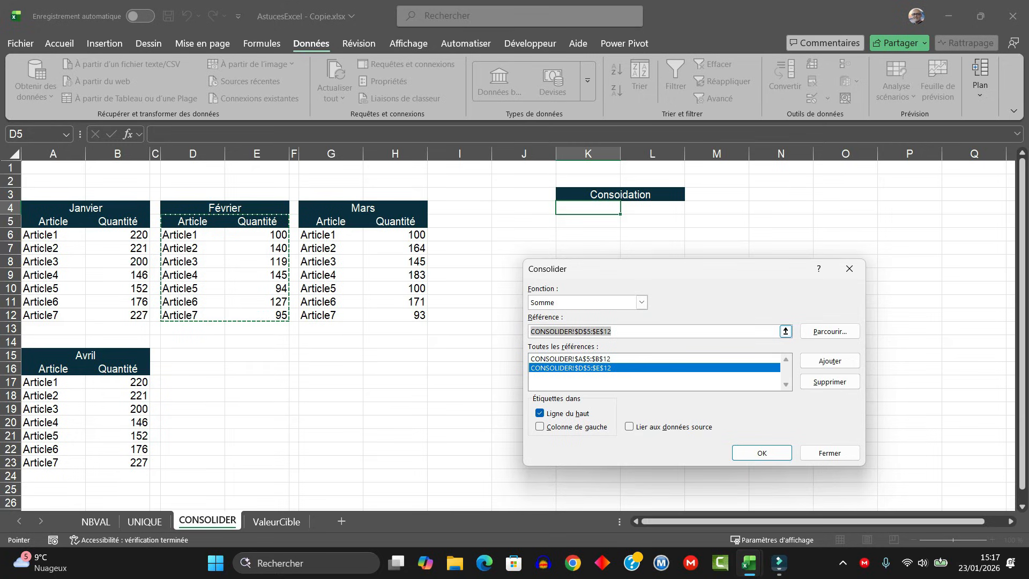
pyautogui.click(327, 223)
pyautogui.moveTo(327, 222); pyautogui.dragTo(412, 315)
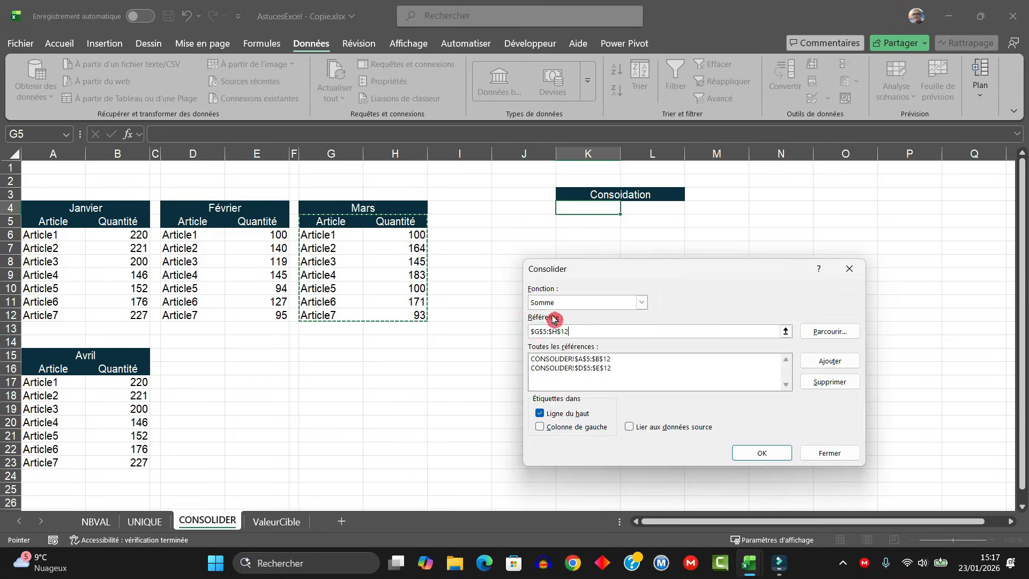
pyautogui.click(830, 362)
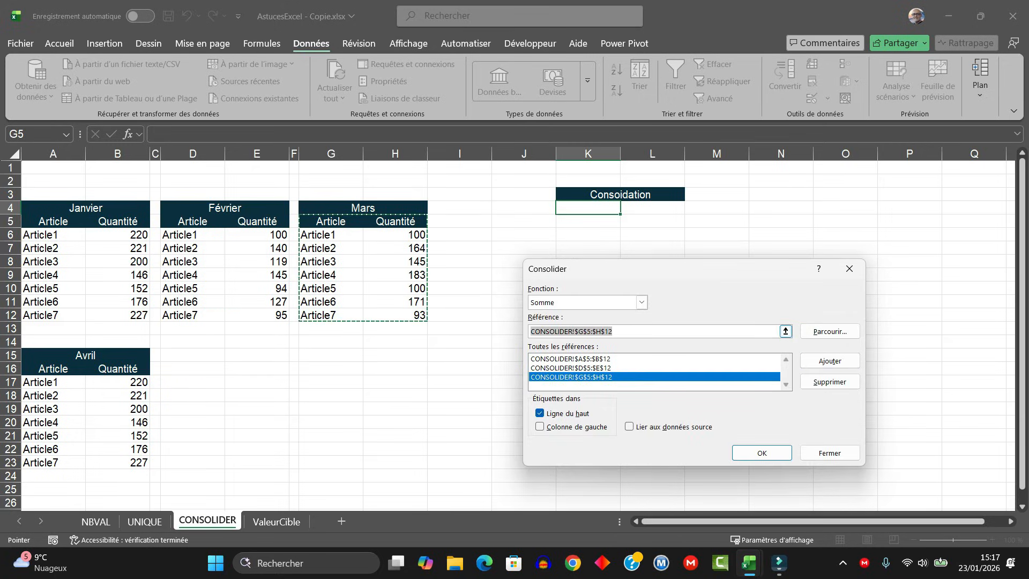
# - Add the Avril range A16:C23 as a reference and run the consolidation with labels from the top row and left column
pyautogui.moveTo(47, 370); pyautogui.dragTo(156, 462)
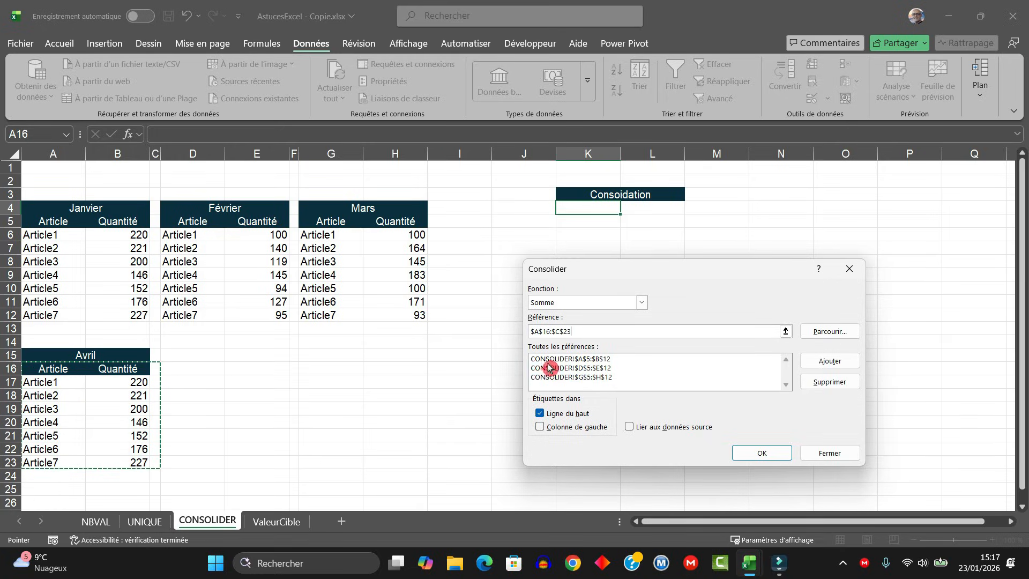
pyautogui.click(829, 361)
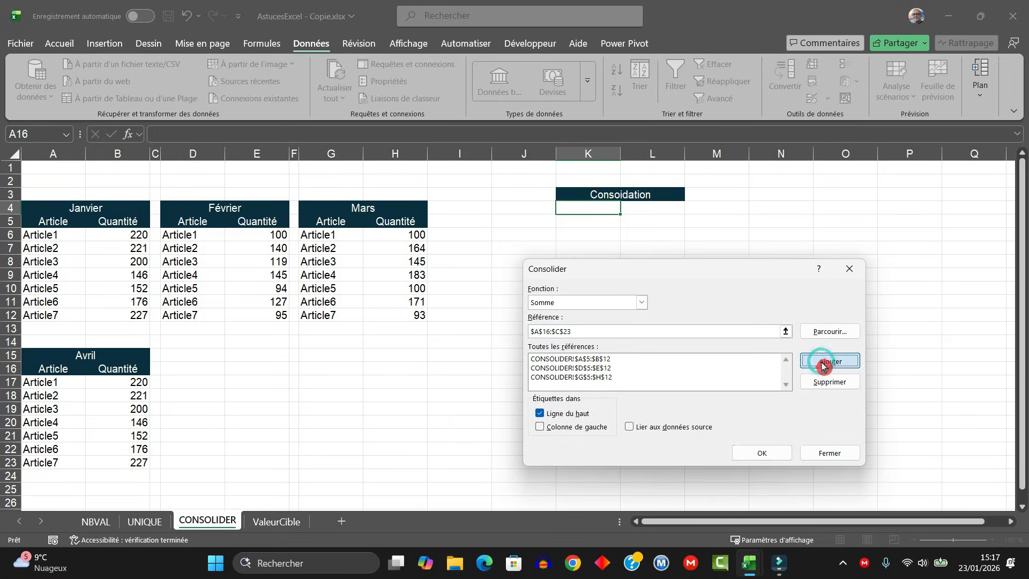
pyautogui.click(540, 427)
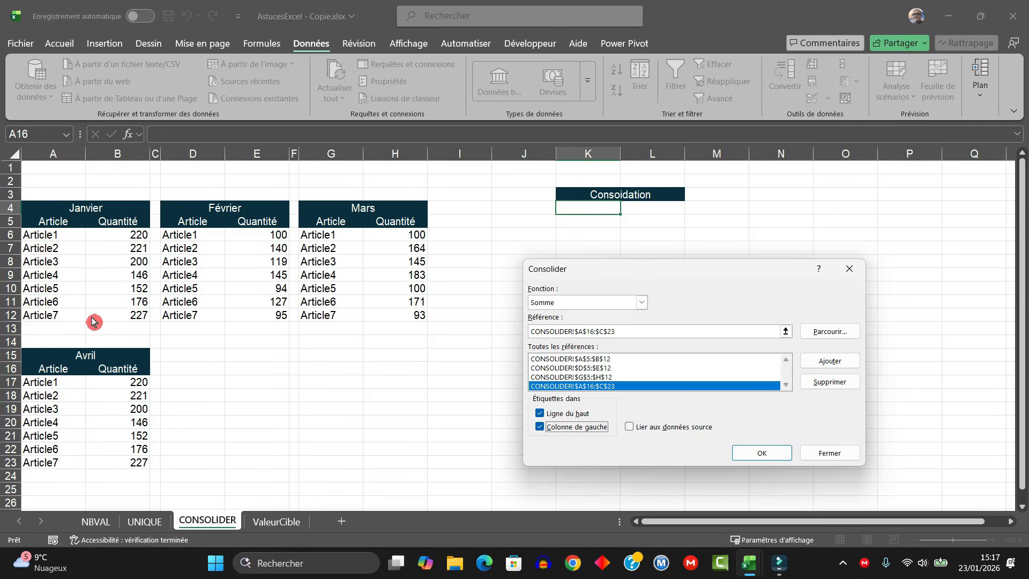
pyautogui.click(764, 455)
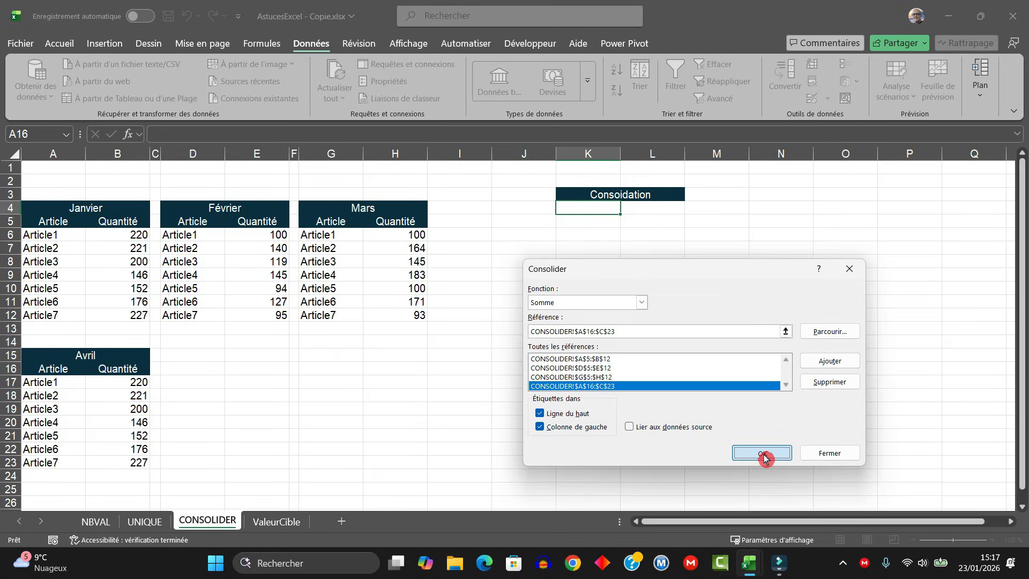
# - Check the consolidated Article1 quantity against the sum of its four monthly cells B6, E6, H6 and B17
pyautogui.click(635, 289)
pyautogui.click(675, 220)
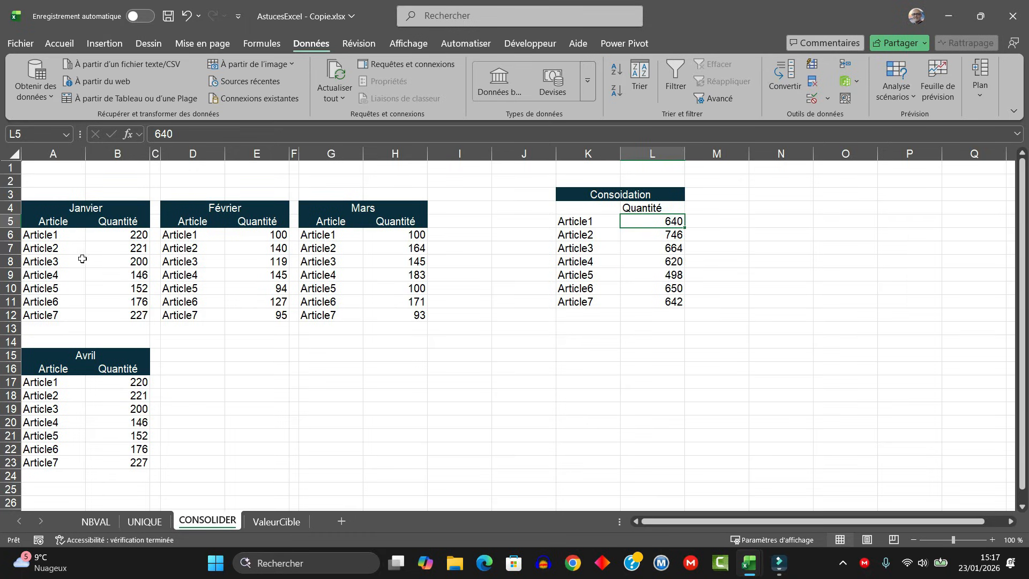
pyautogui.click(119, 236)
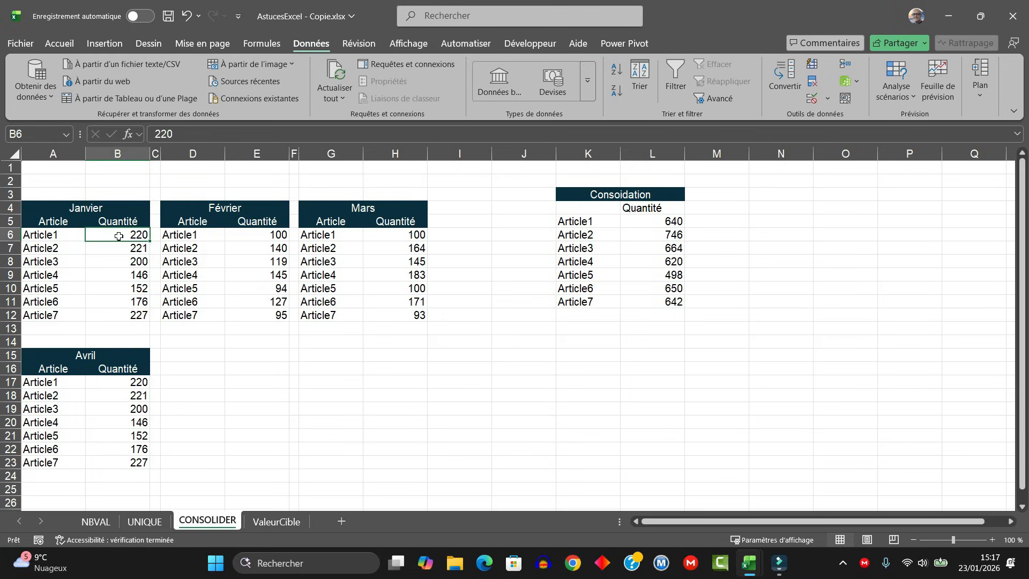
pyautogui.keyDown('ctrl'); pyautogui.click(267, 236); pyautogui.keyUp('ctrl')
pyautogui.keyDown('ctrl'); pyautogui.click(399, 237); pyautogui.keyUp('ctrl')
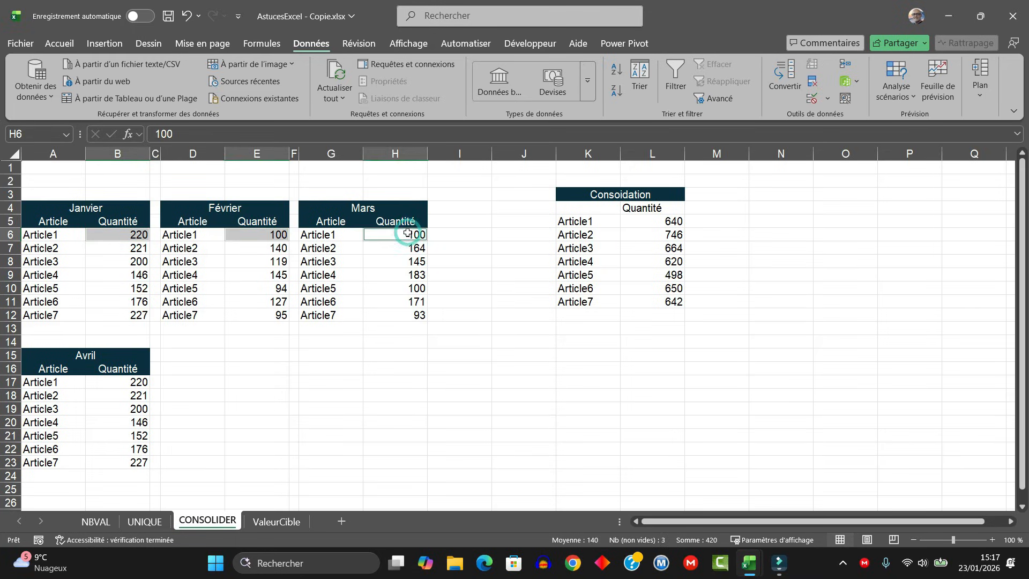
pyautogui.keyDown('ctrl'); pyautogui.click(129, 382); pyautogui.keyUp('ctrl')
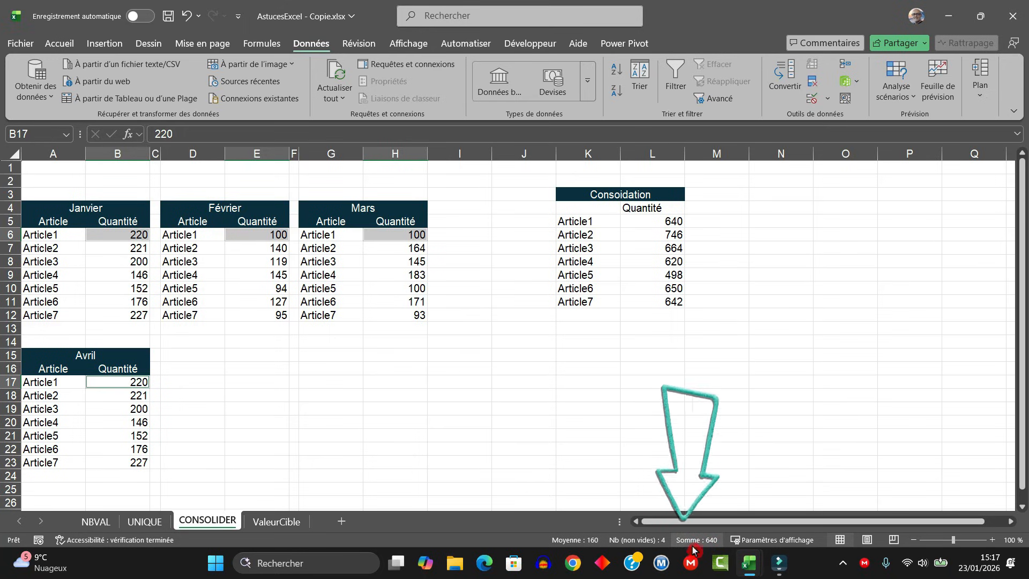
pyautogui.click(633, 406)
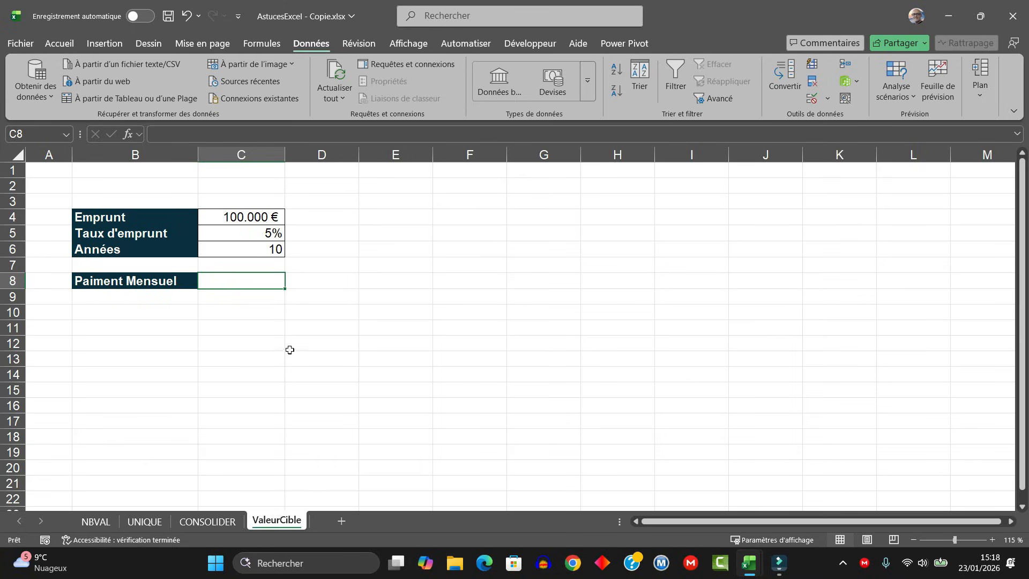
# - Review the loan amount, interest rate, years and empty monthly payment cell on the ValeurCible sheet
pyautogui.click(257, 218)
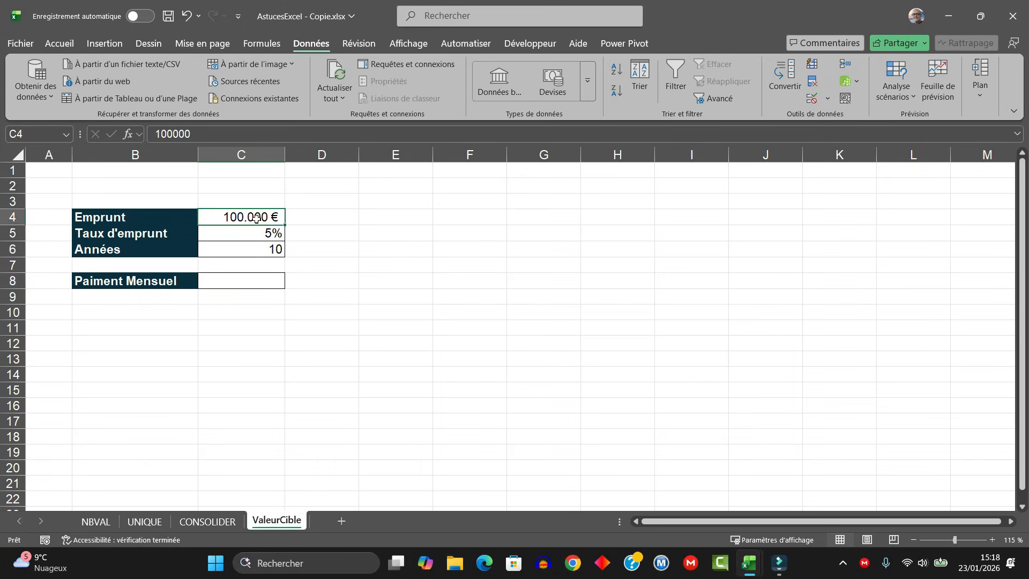
pyautogui.click(239, 234)
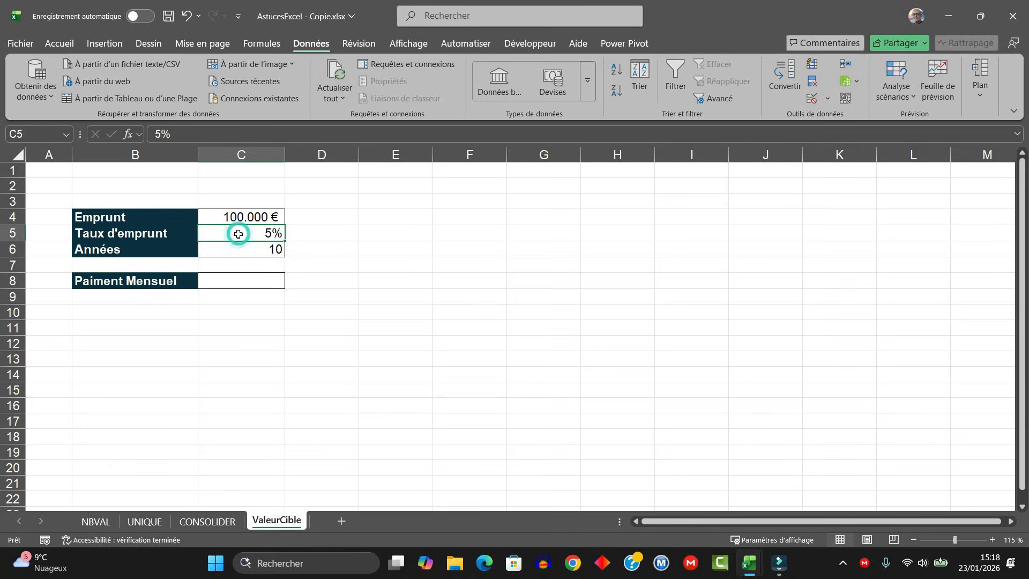
pyautogui.click(261, 250)
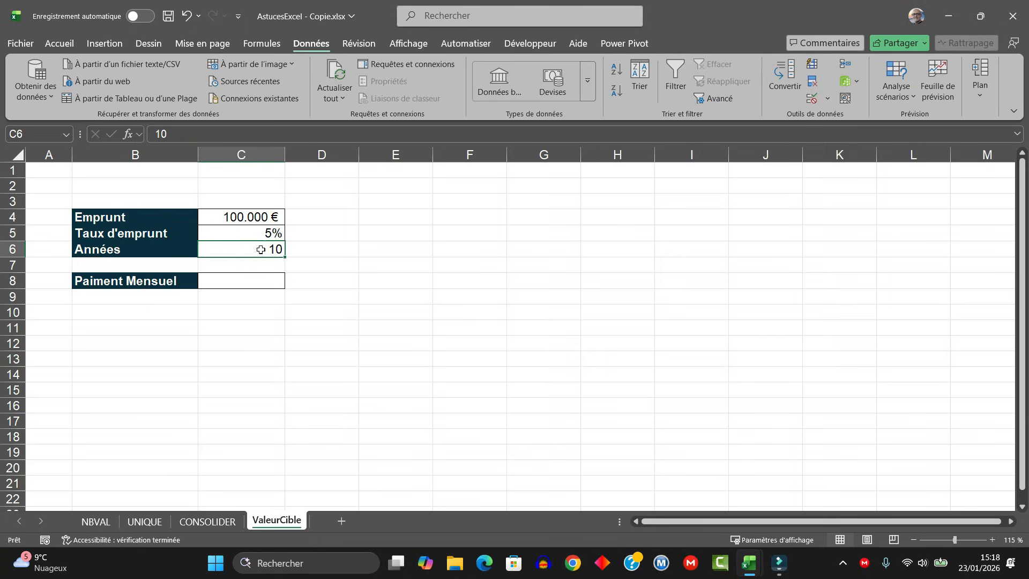
pyautogui.click(260, 288)
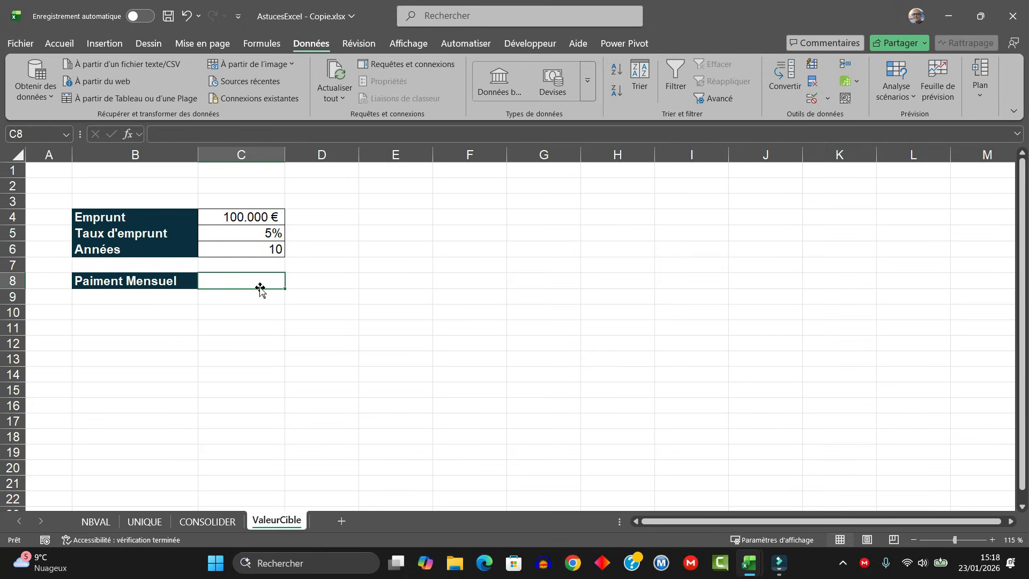
# - Correct the spelling of the label in cell B8 to "Paiement Mensuel"
pyautogui.doubleClick(106, 281)
pyautogui.click(94, 281)
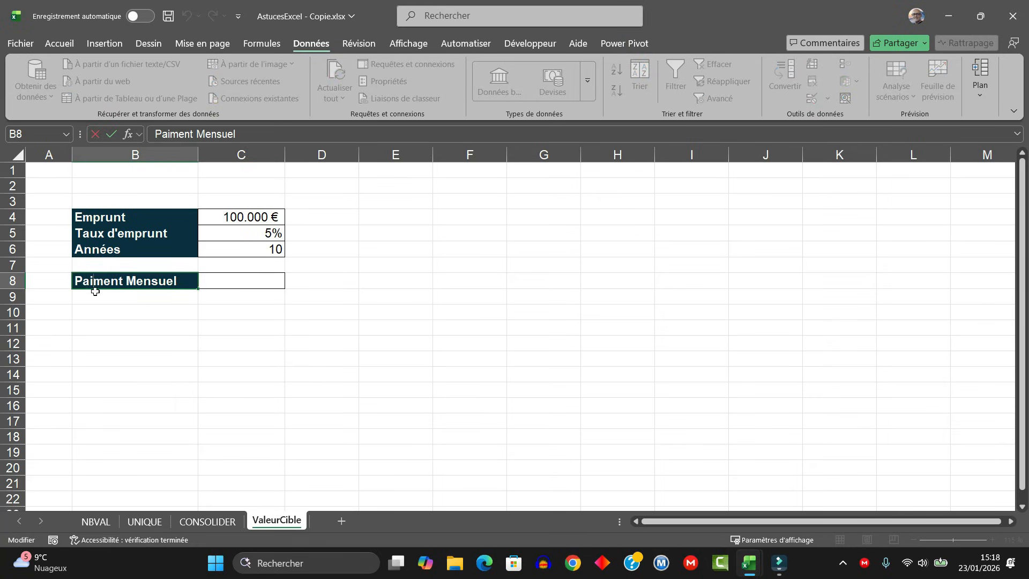
pyautogui.press('Return')
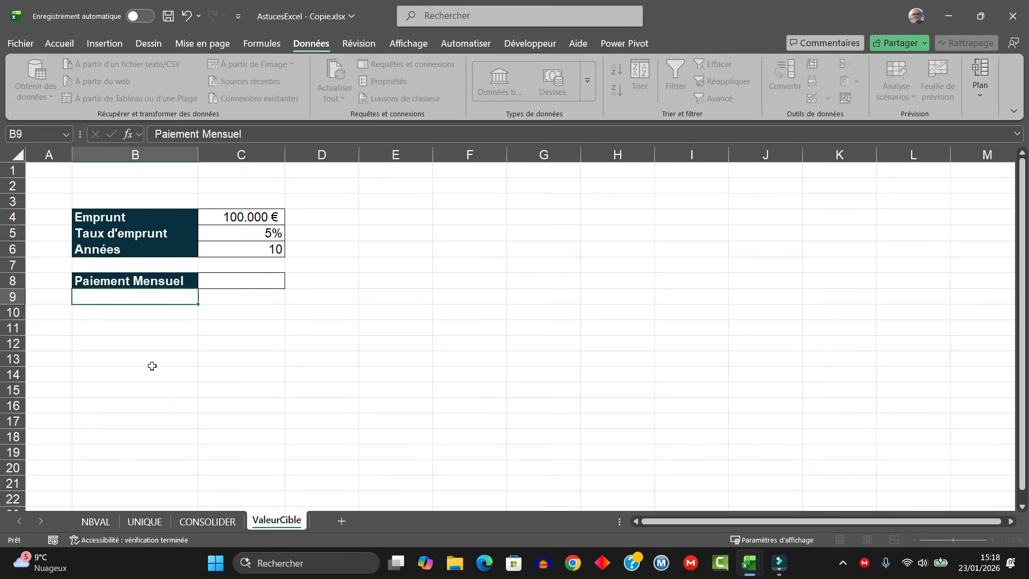
# - Start a VPM formula in C8 with the monthly rate C5/12 as its first argument
pyautogui.click(253, 280)
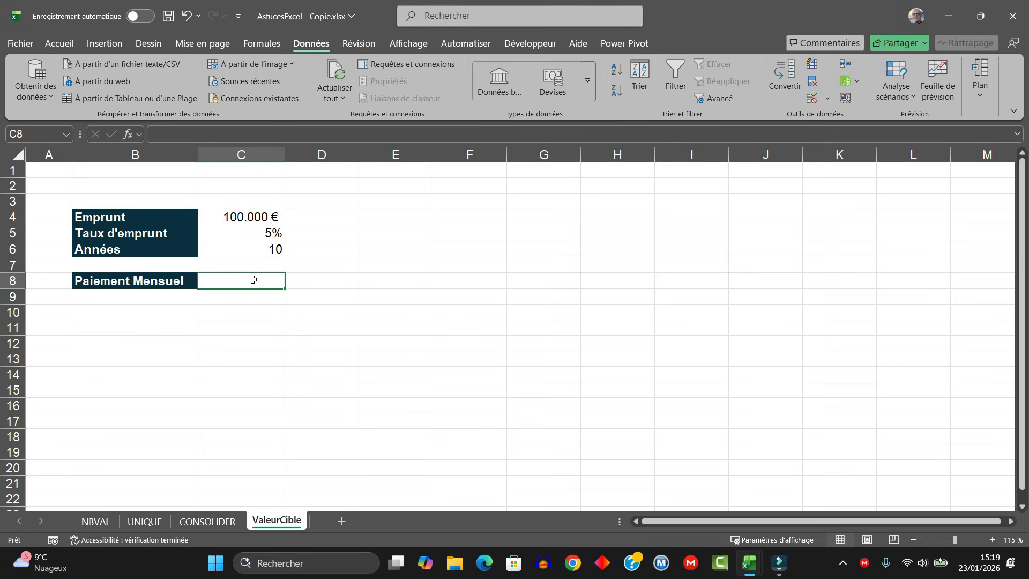
pyautogui.write('=vp')
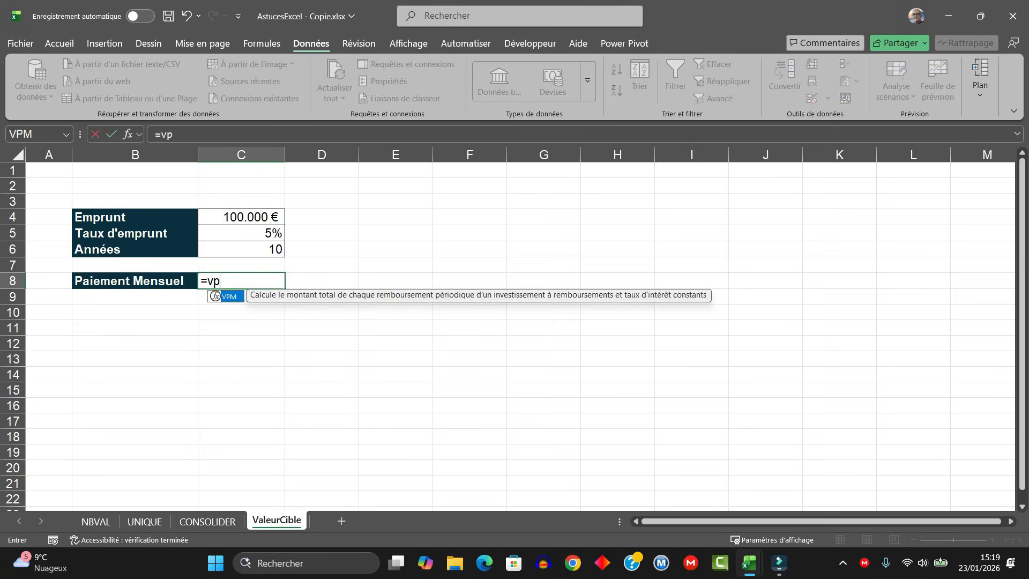
pyautogui.write('m5')
pyautogui.press('BackSpace')
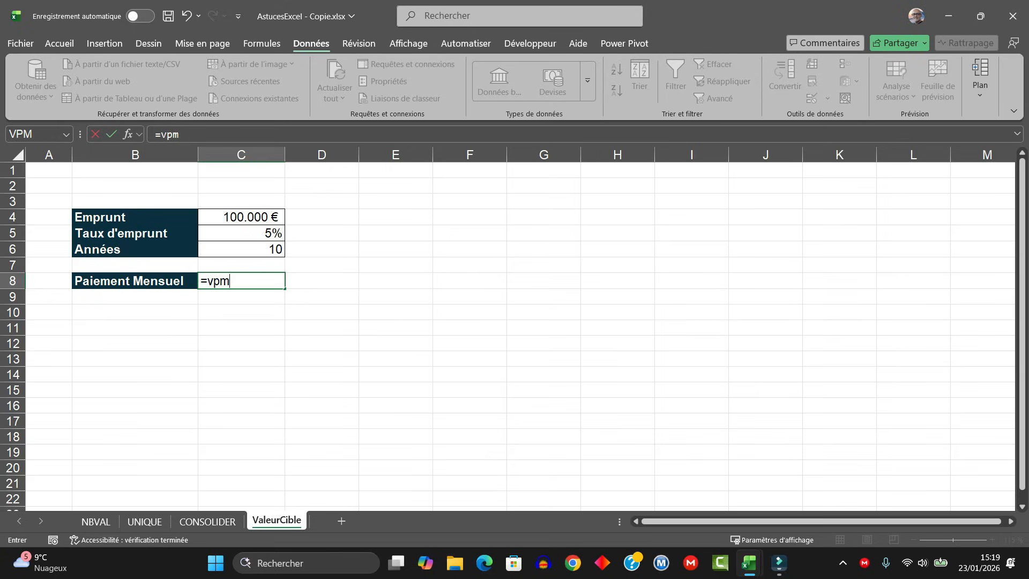
pyautogui.write('(')
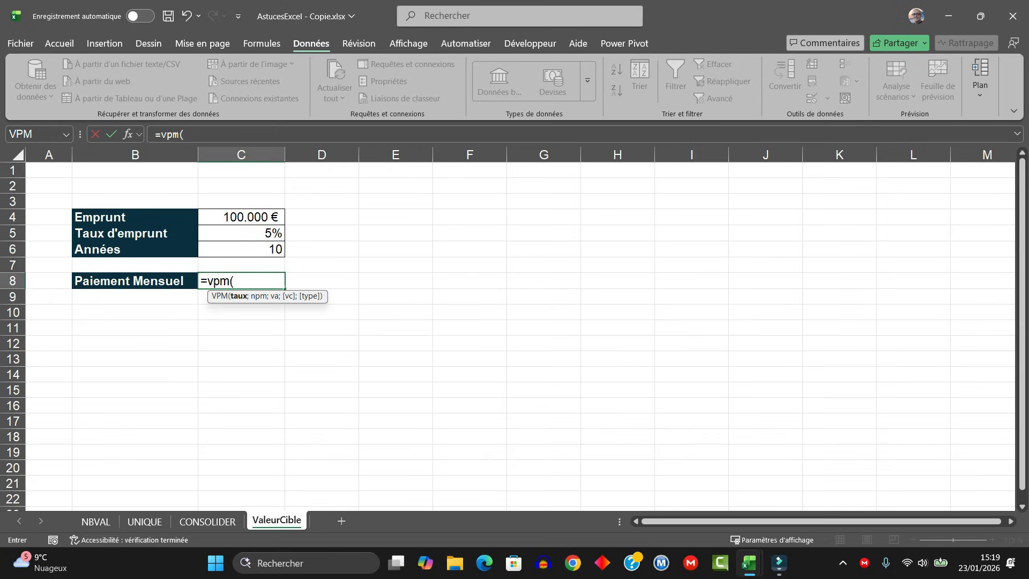
pyautogui.click(247, 231)
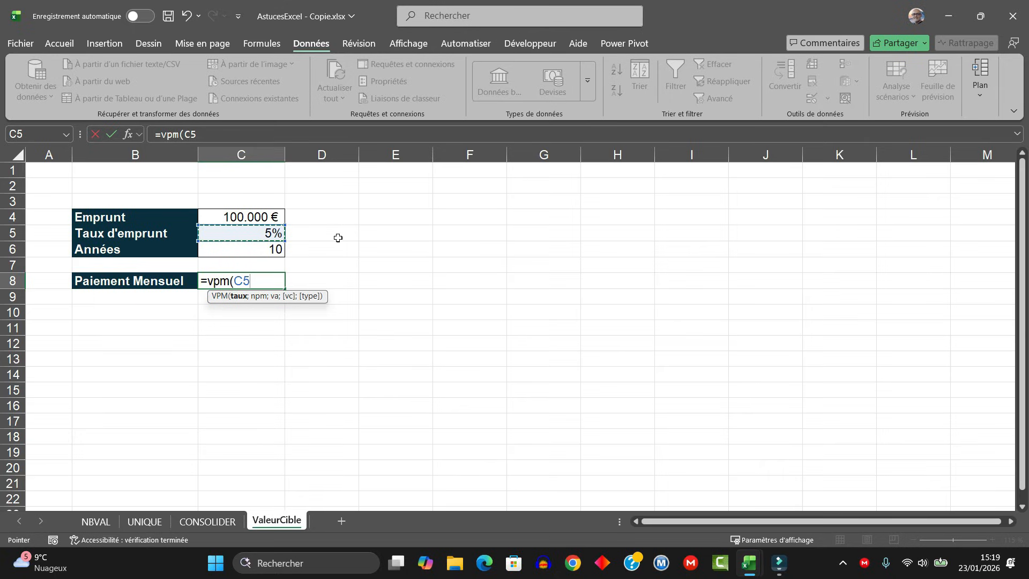
pyautogui.write('/12;')
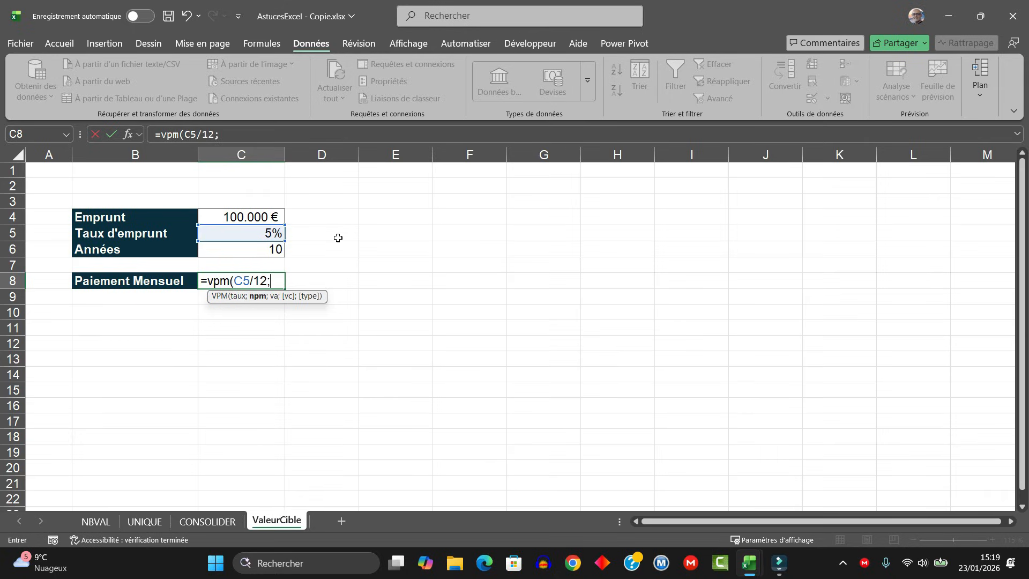
# - Complete the VPM formula in C8 with C6*12 as the number of payments and -C4 as the present value
pyautogui.click(259, 250)
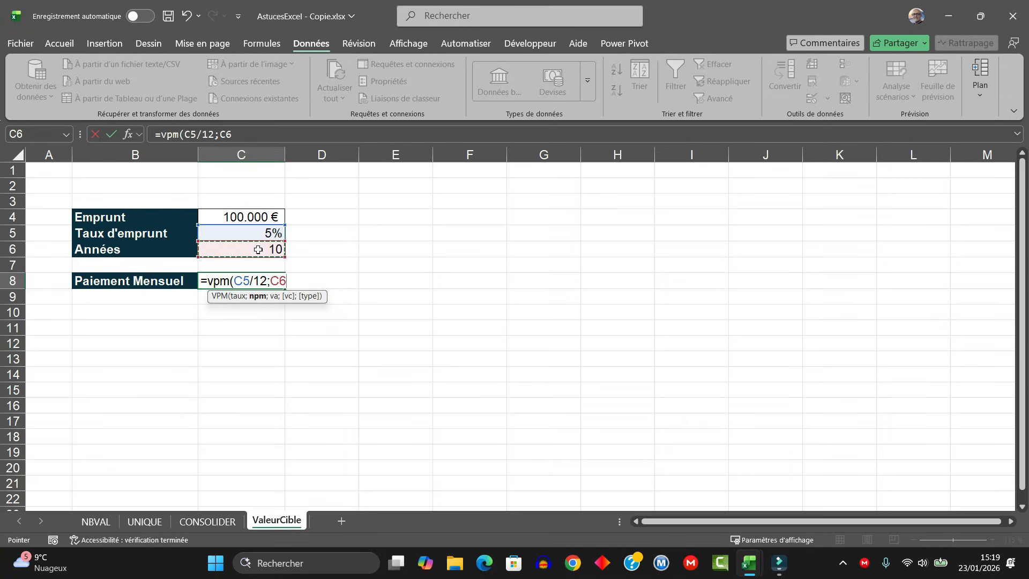
pyautogui.write('*12;')
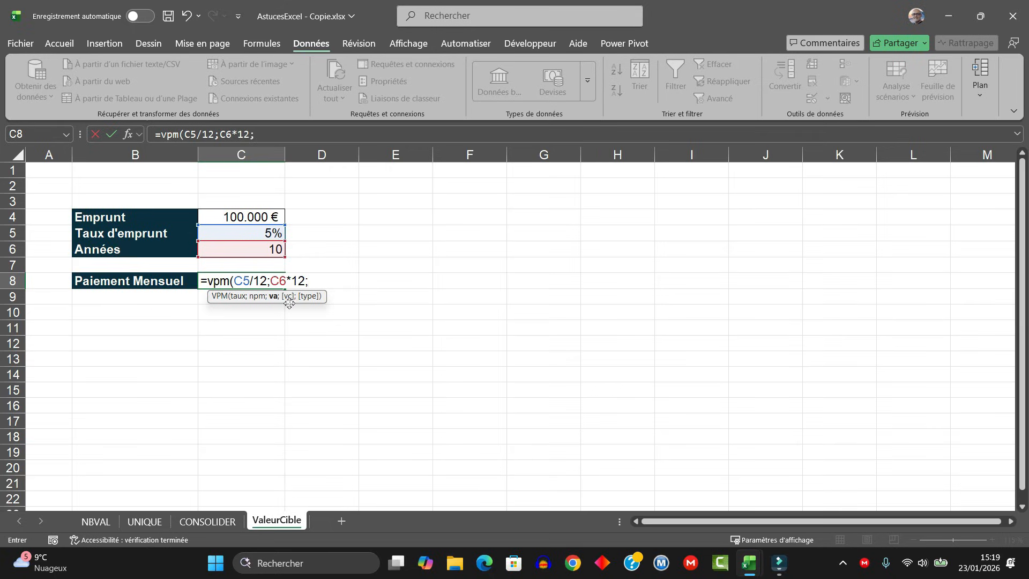
pyautogui.click(250, 218)
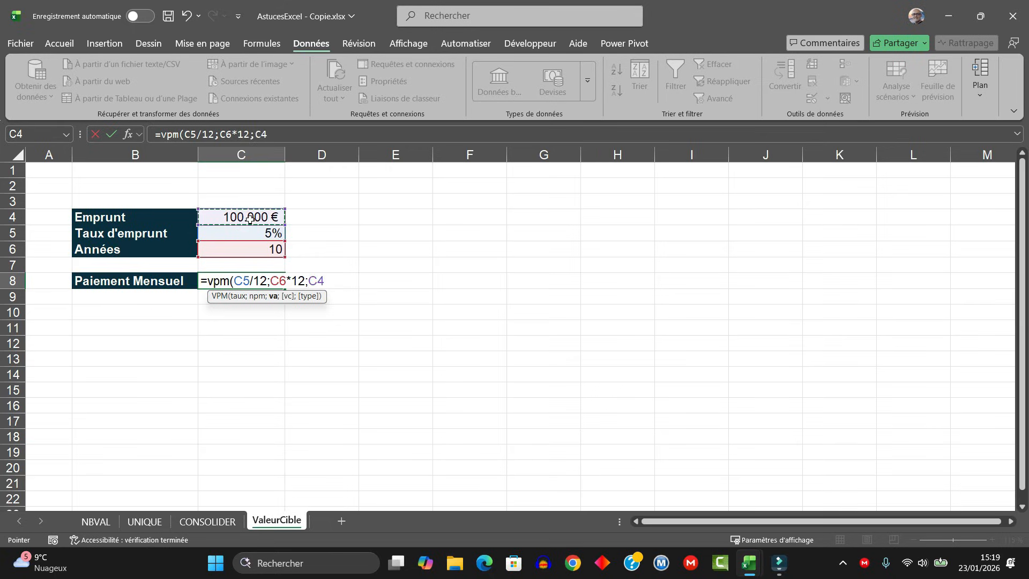
pyautogui.click(309, 279)
pyautogui.write('-')
pyautogui.click(329, 280)
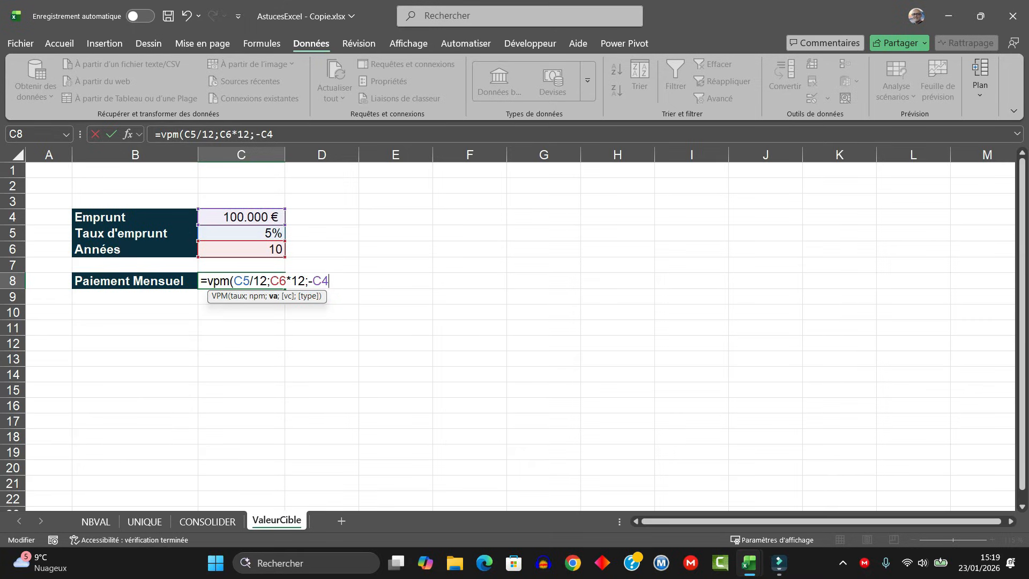
pyautogui.write(')')
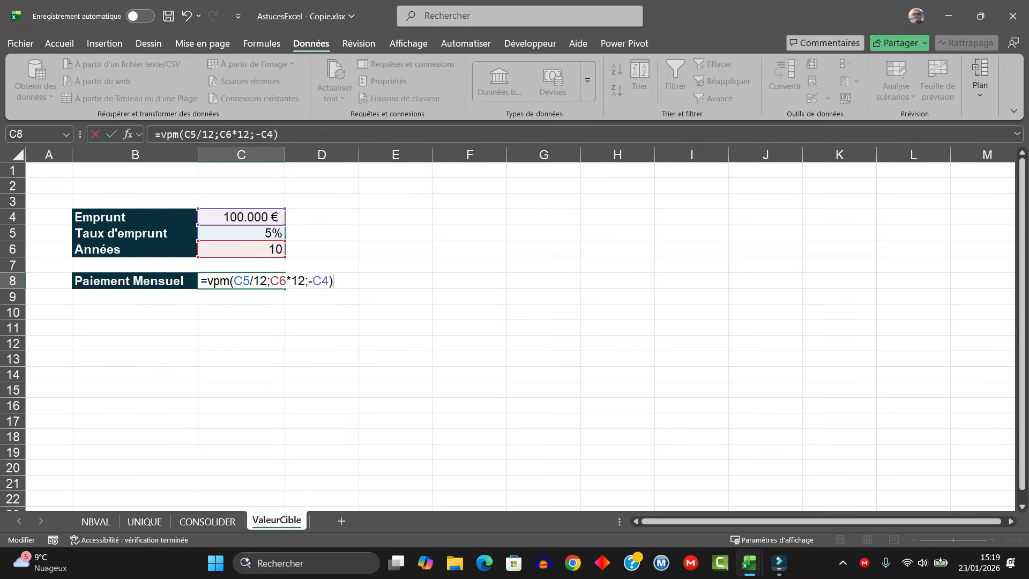
pyautogui.hotkey('ctrl', 'Return')
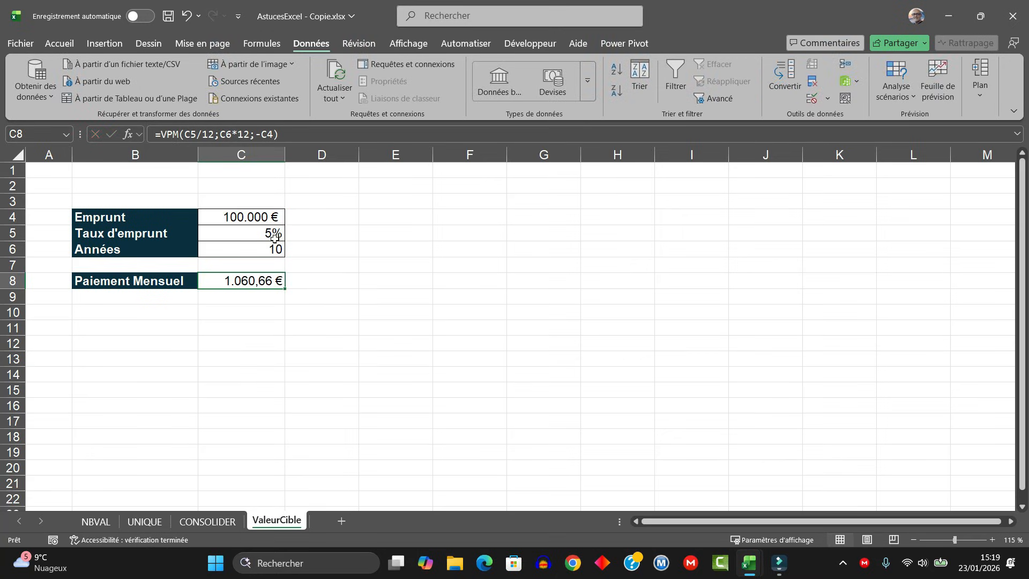
# - Review the loan amount, interest rate and years in C4:C6 together with the monthly payment formula in C8
pyautogui.click(247, 215)
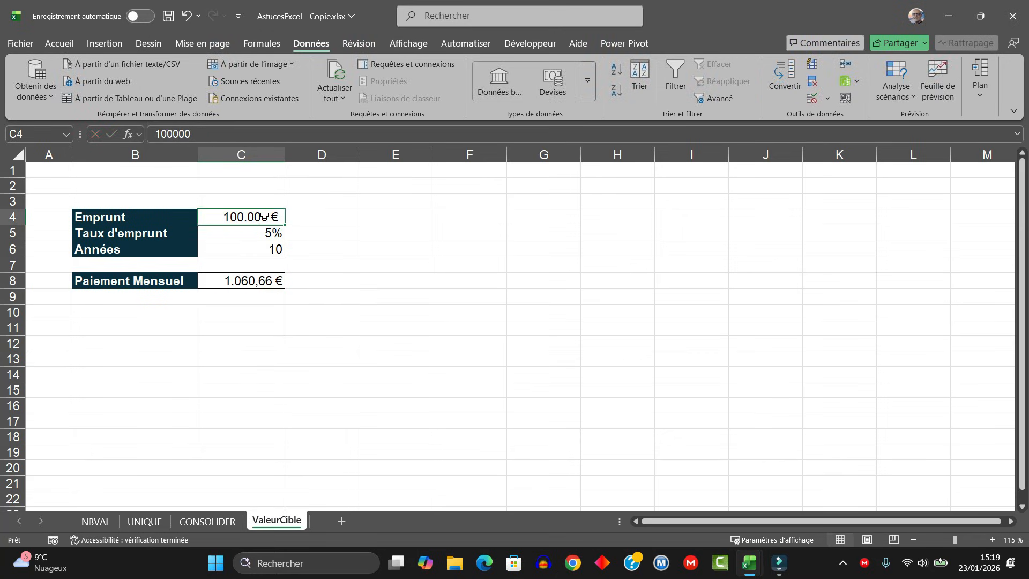
pyautogui.click(252, 234)
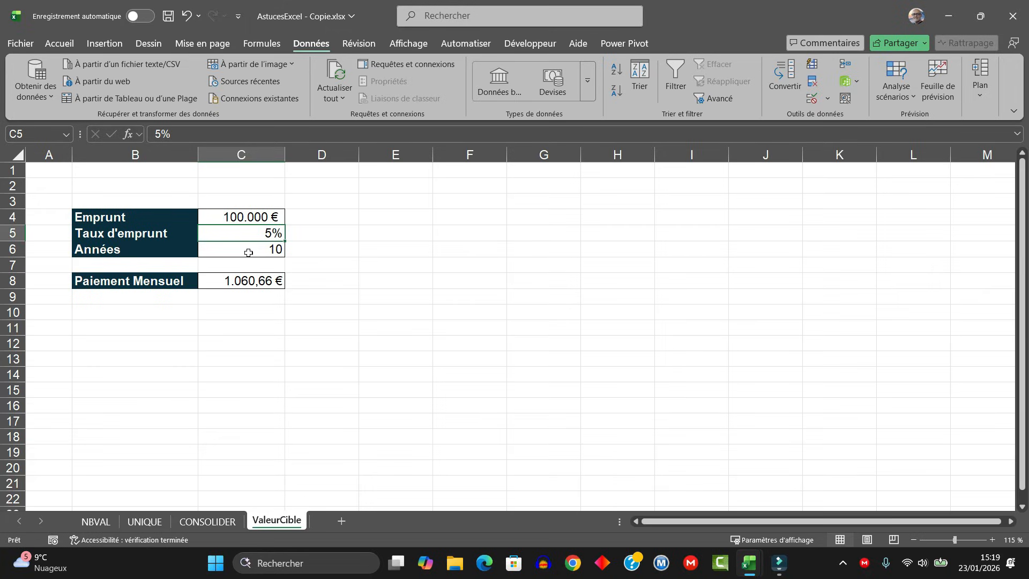
pyautogui.click(248, 252)
pyautogui.click(253, 280)
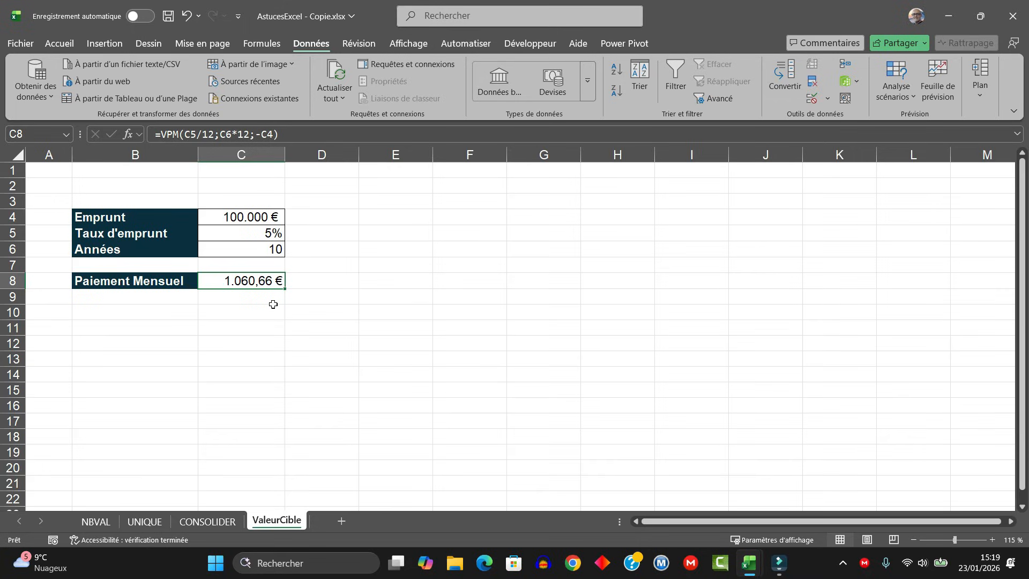
pyautogui.click(244, 328)
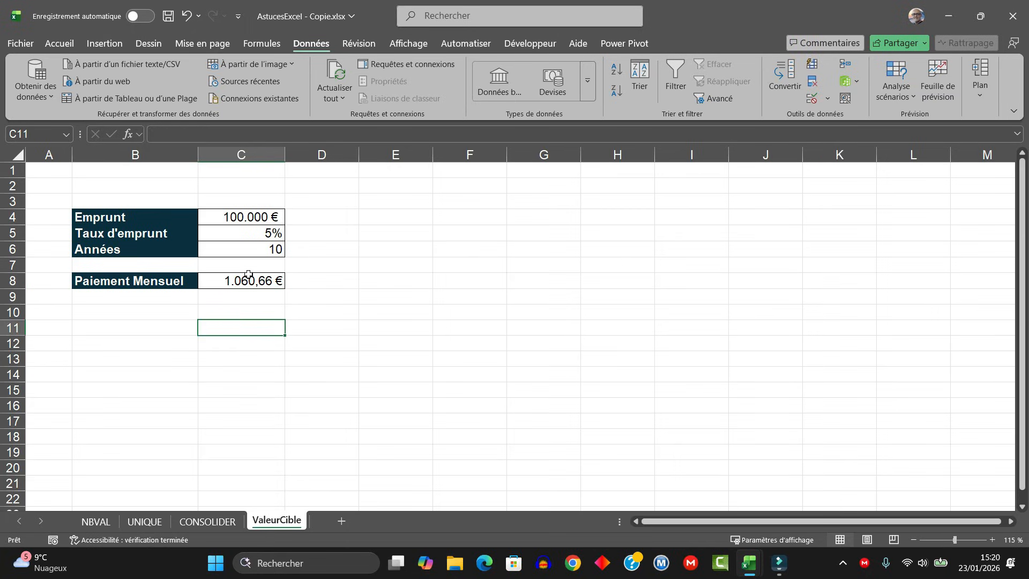
pyautogui.click(237, 249)
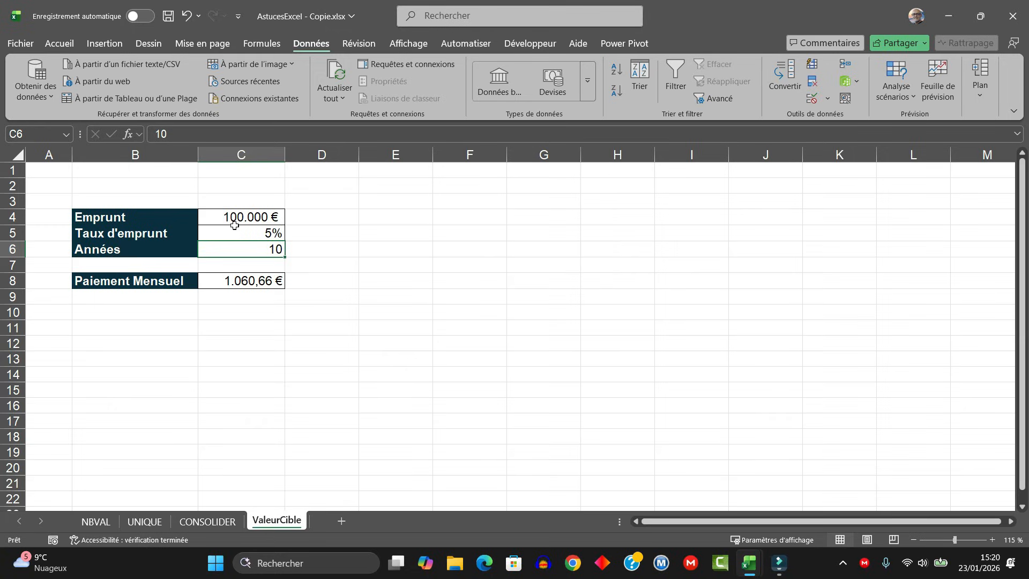
pyautogui.click(236, 234)
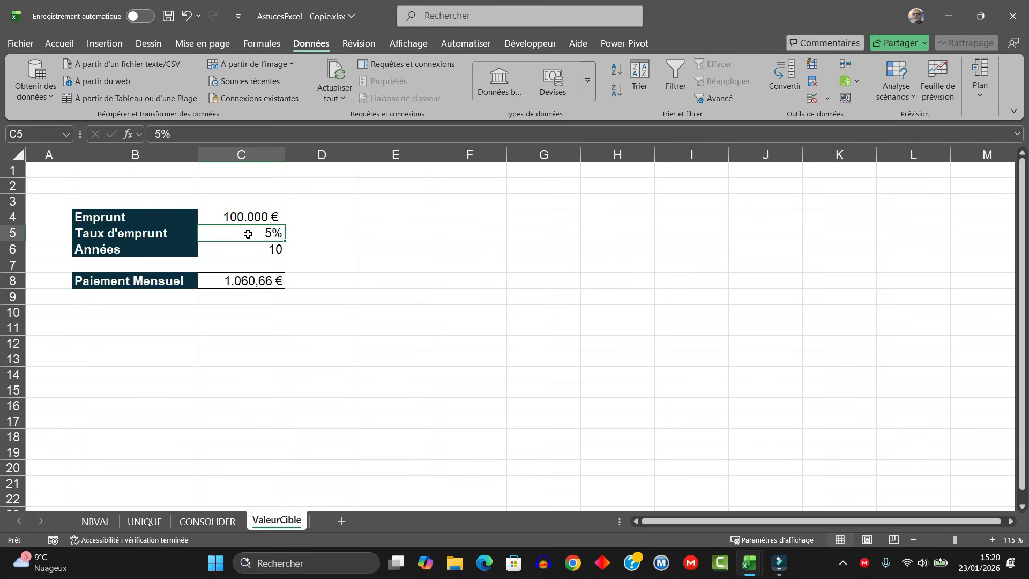
pyautogui.click(240, 216)
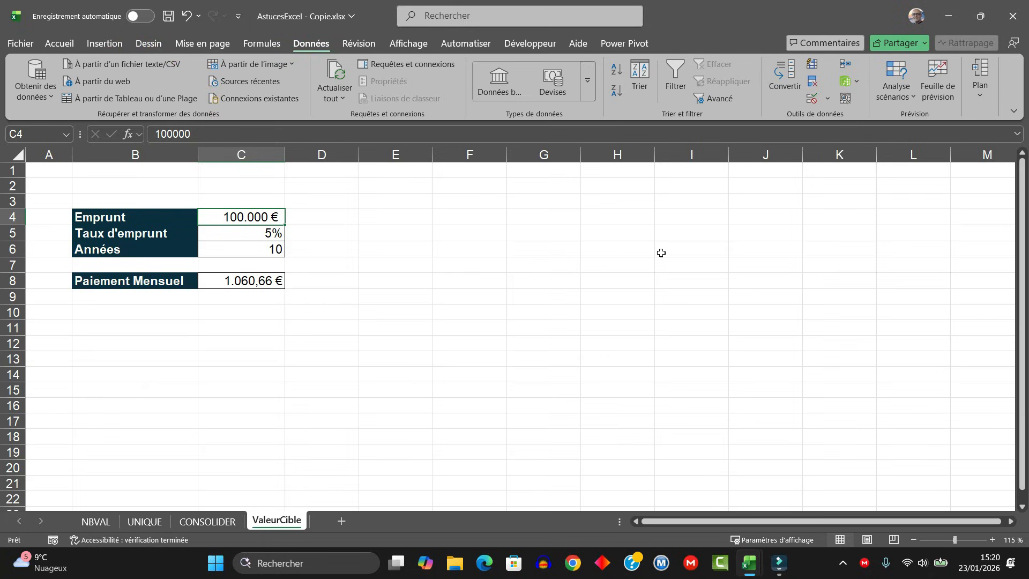
# - Open Goal Seek (Valeur cible) with C8 as the cell to set and 800 as the value to reach
pyautogui.click(912, 101)
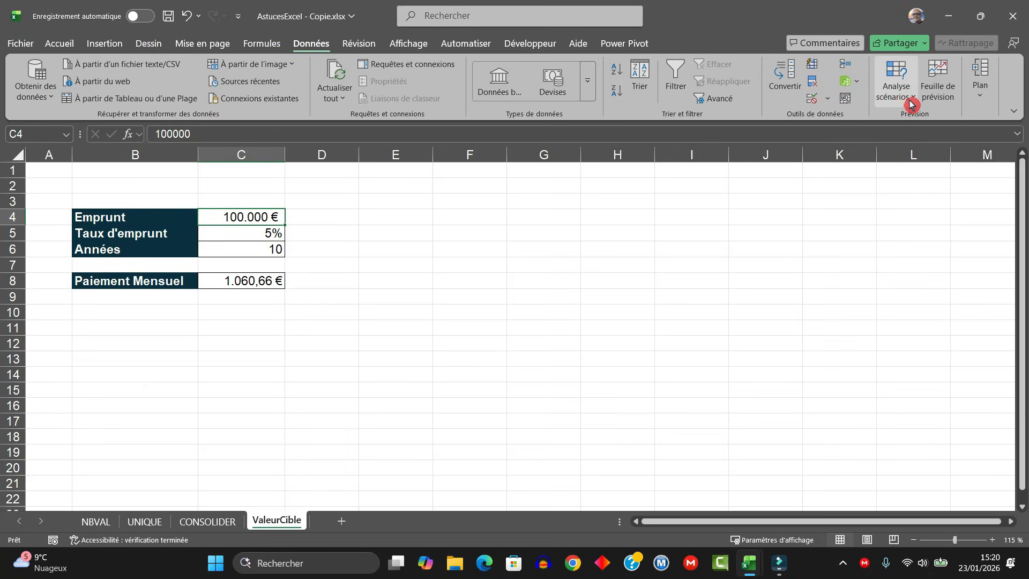
pyautogui.click(921, 143)
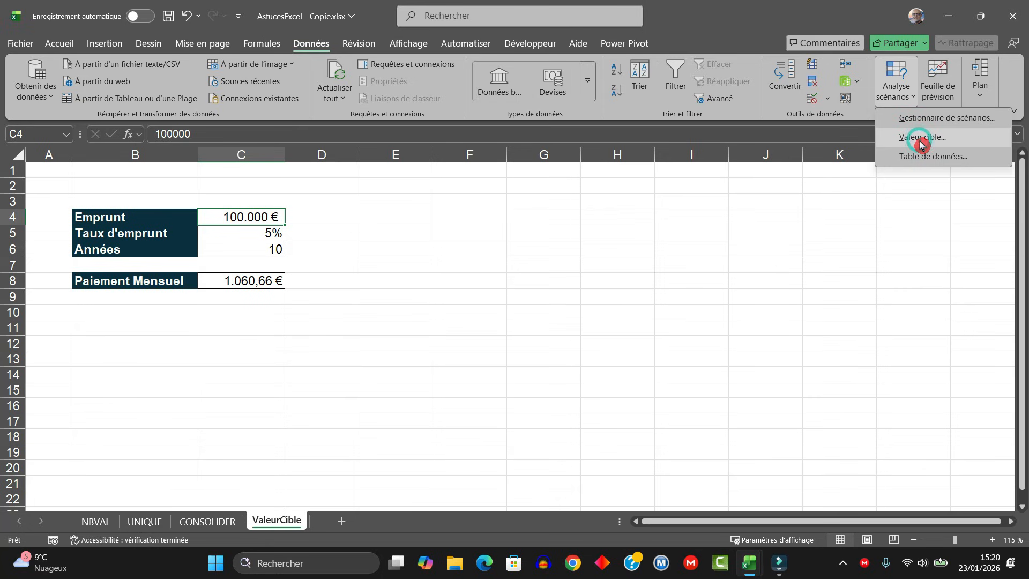
pyautogui.moveTo(696, 323); pyautogui.dragTo(533, 250)
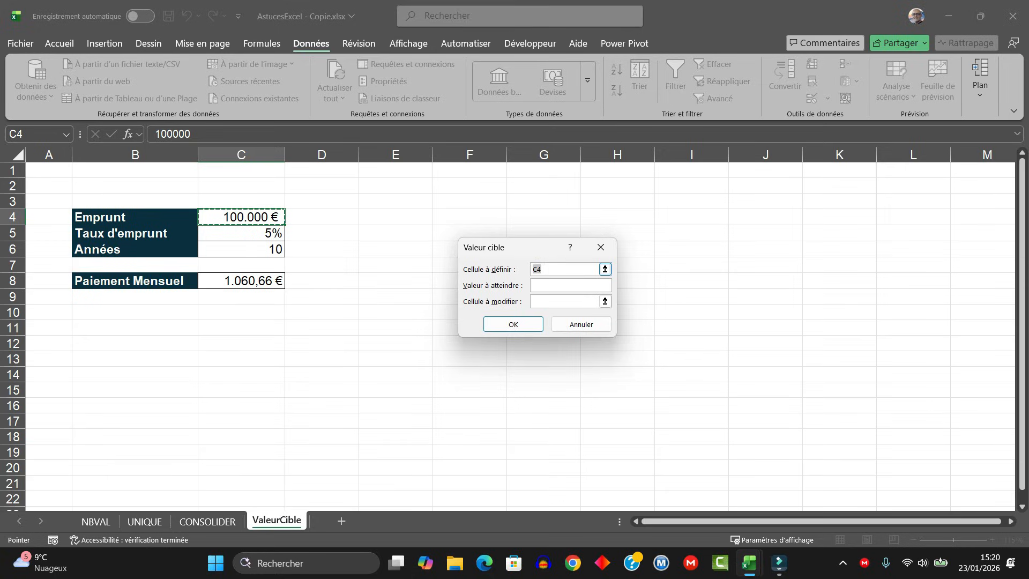
pyautogui.click(247, 281)
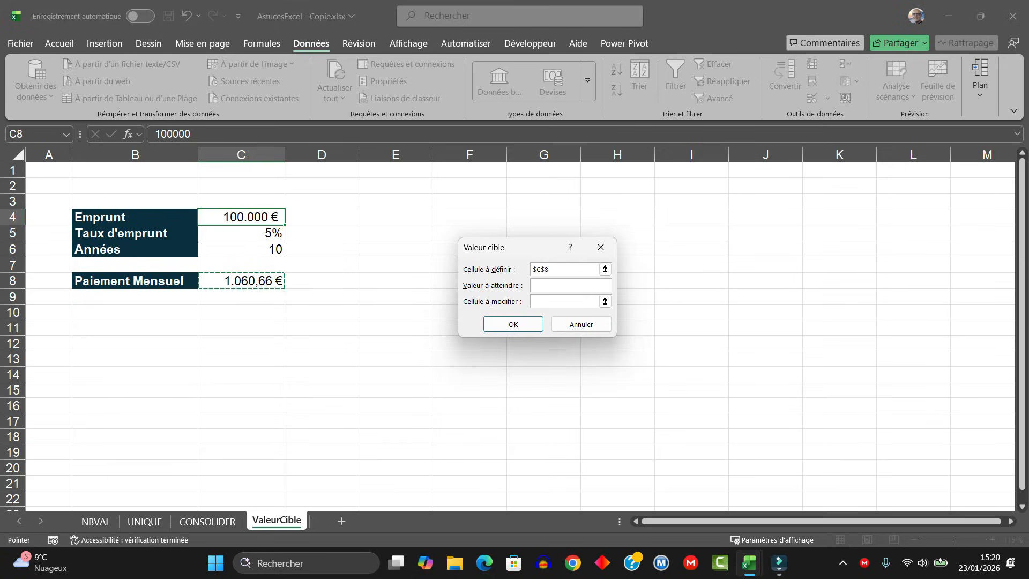
pyautogui.click(546, 285)
pyautogui.write('800')
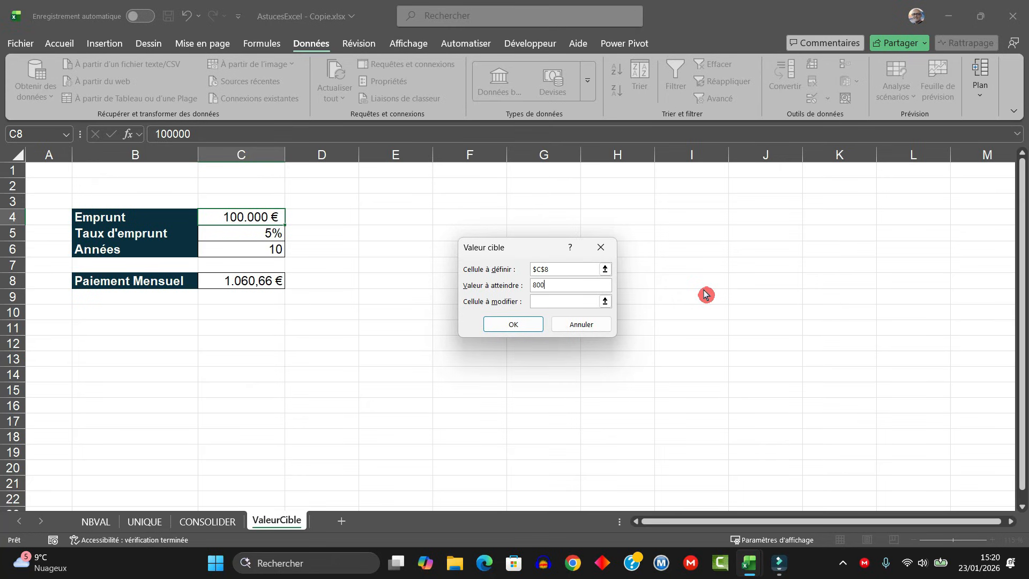
# - Run the goal search with the years cell C6 as the cell to change, and discard its result
pyautogui.click(555, 301)
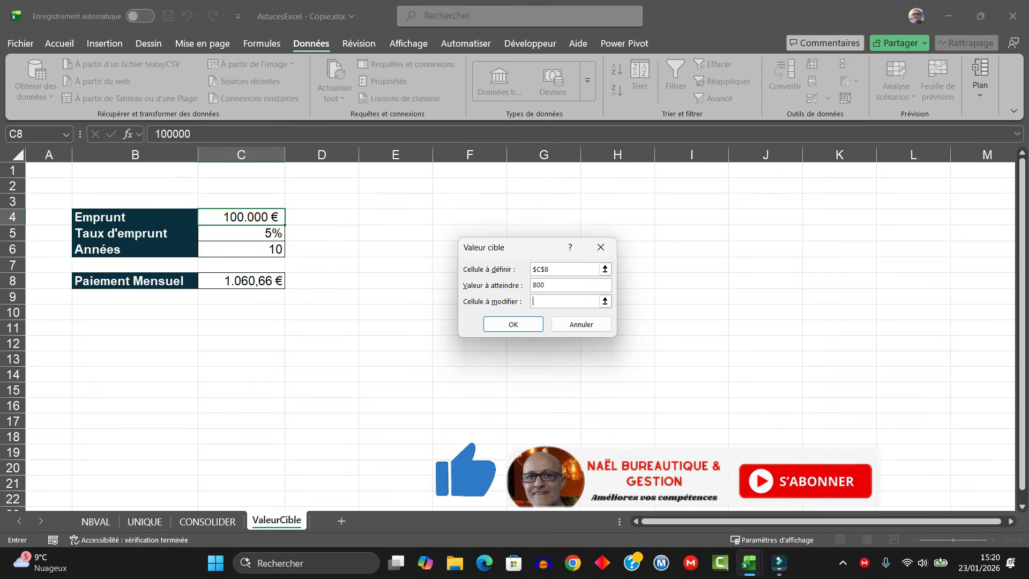
pyautogui.click(243, 249)
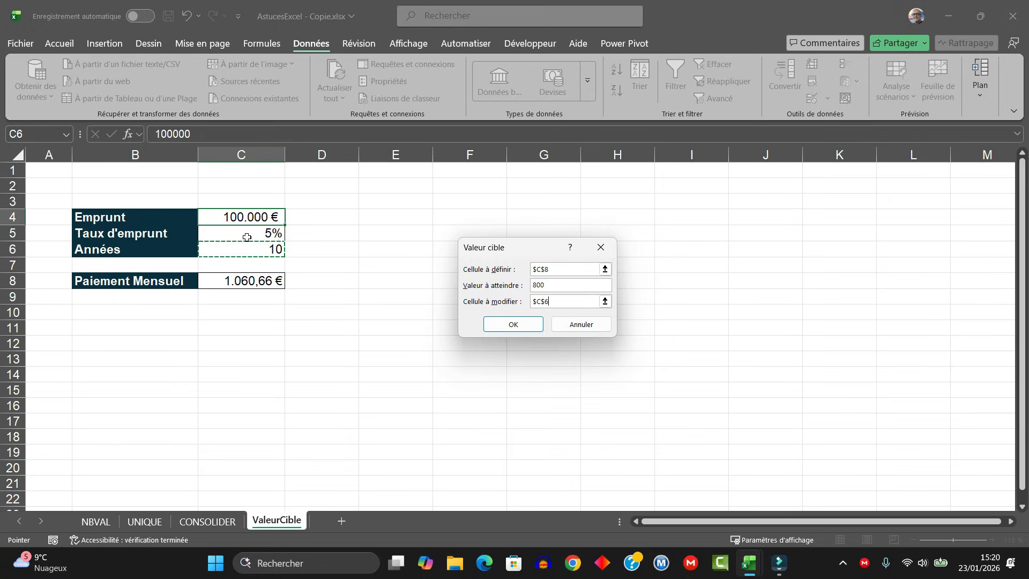
pyautogui.click(506, 328)
pyautogui.click(505, 326)
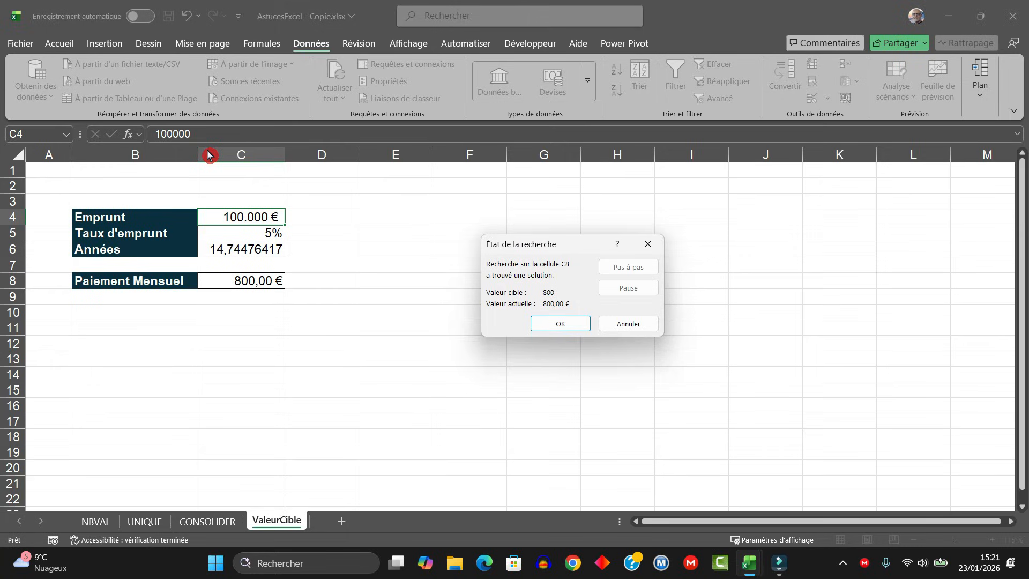
pyautogui.moveTo(524, 240); pyautogui.dragTo(419, 203)
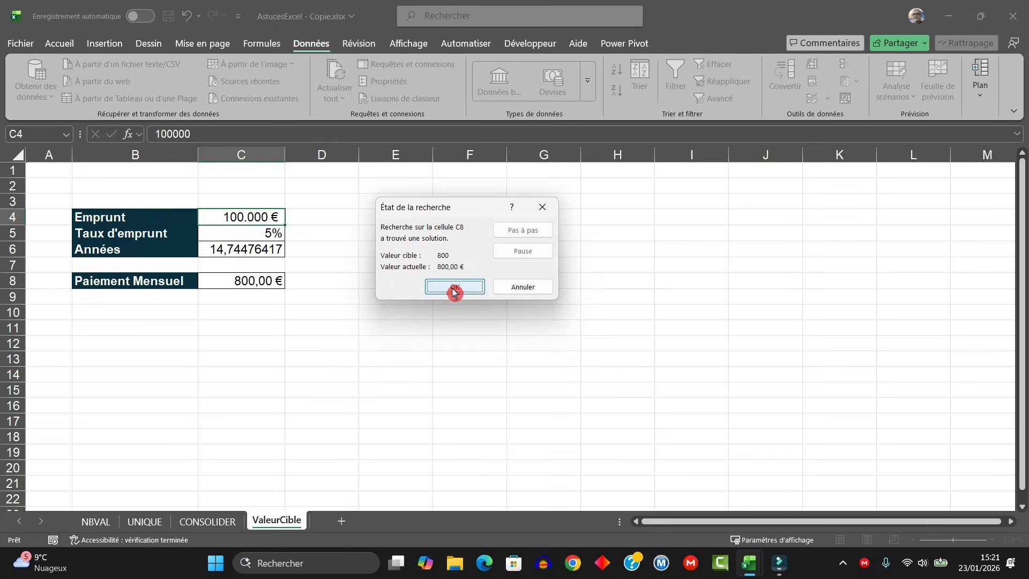
pyautogui.click(521, 290)
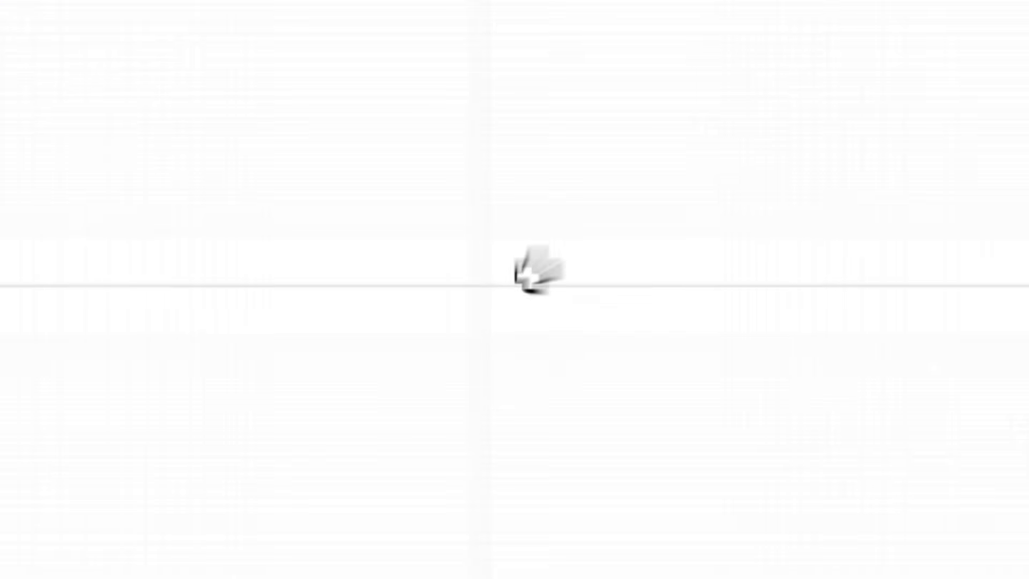